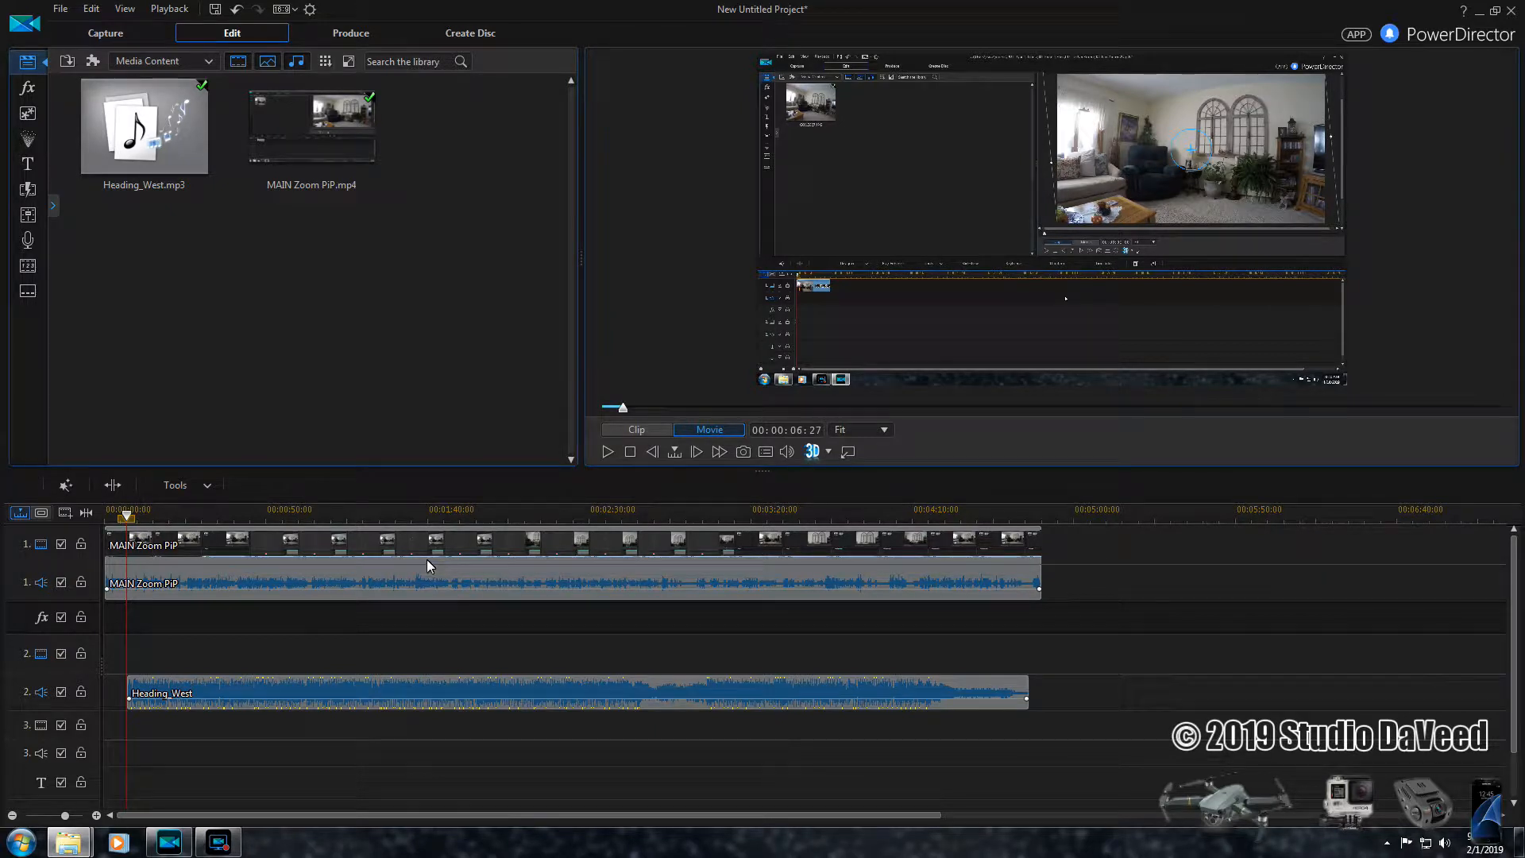
- Increase the height of the audio tracks and magnify the timeline, with the playhead at the project's start
{"action": "left_click", "coordinate": [588, 555]}
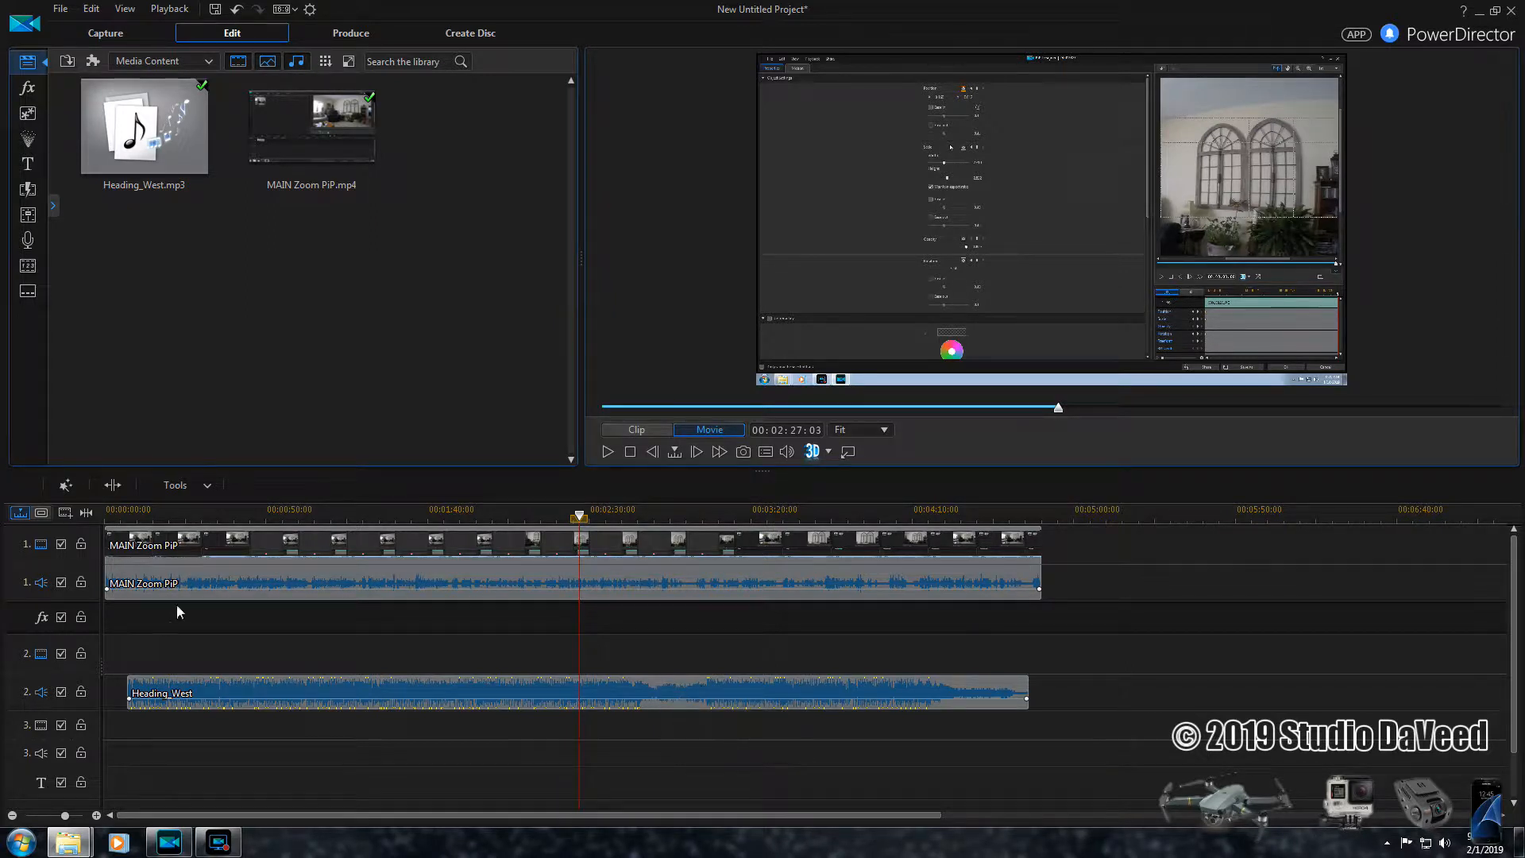
{"action": "left_click_drag", "start_coordinate": [13, 600], "coordinate": [13, 671]}
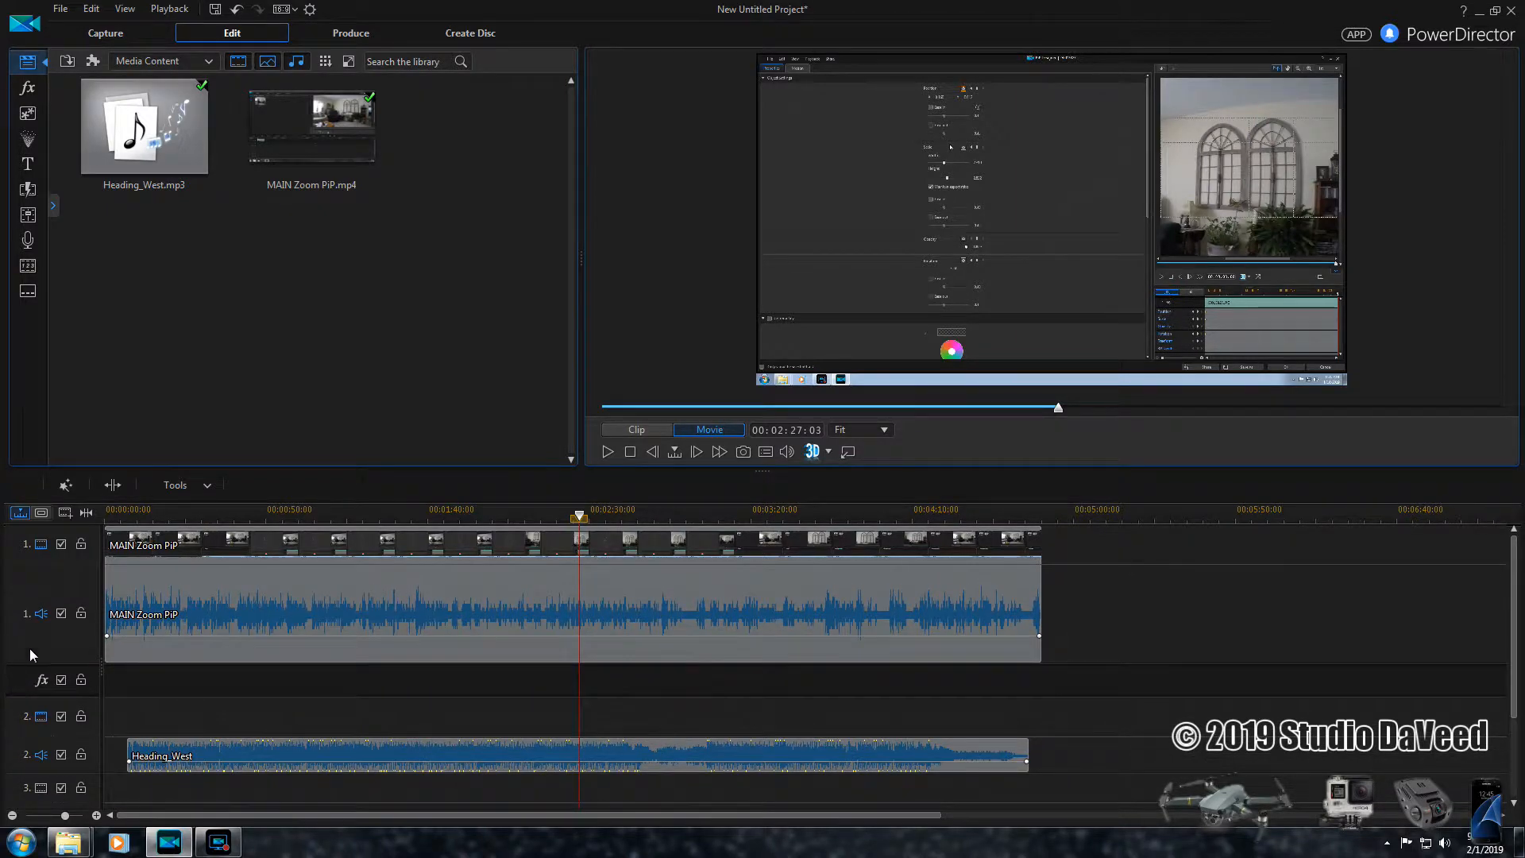
{"action": "left_click", "coordinate": [97, 815]}
{"action": "left_click_drag", "start_coordinate": [455, 815], "coordinate": [115, 823]}
{"action": "key", "text": "Home"}
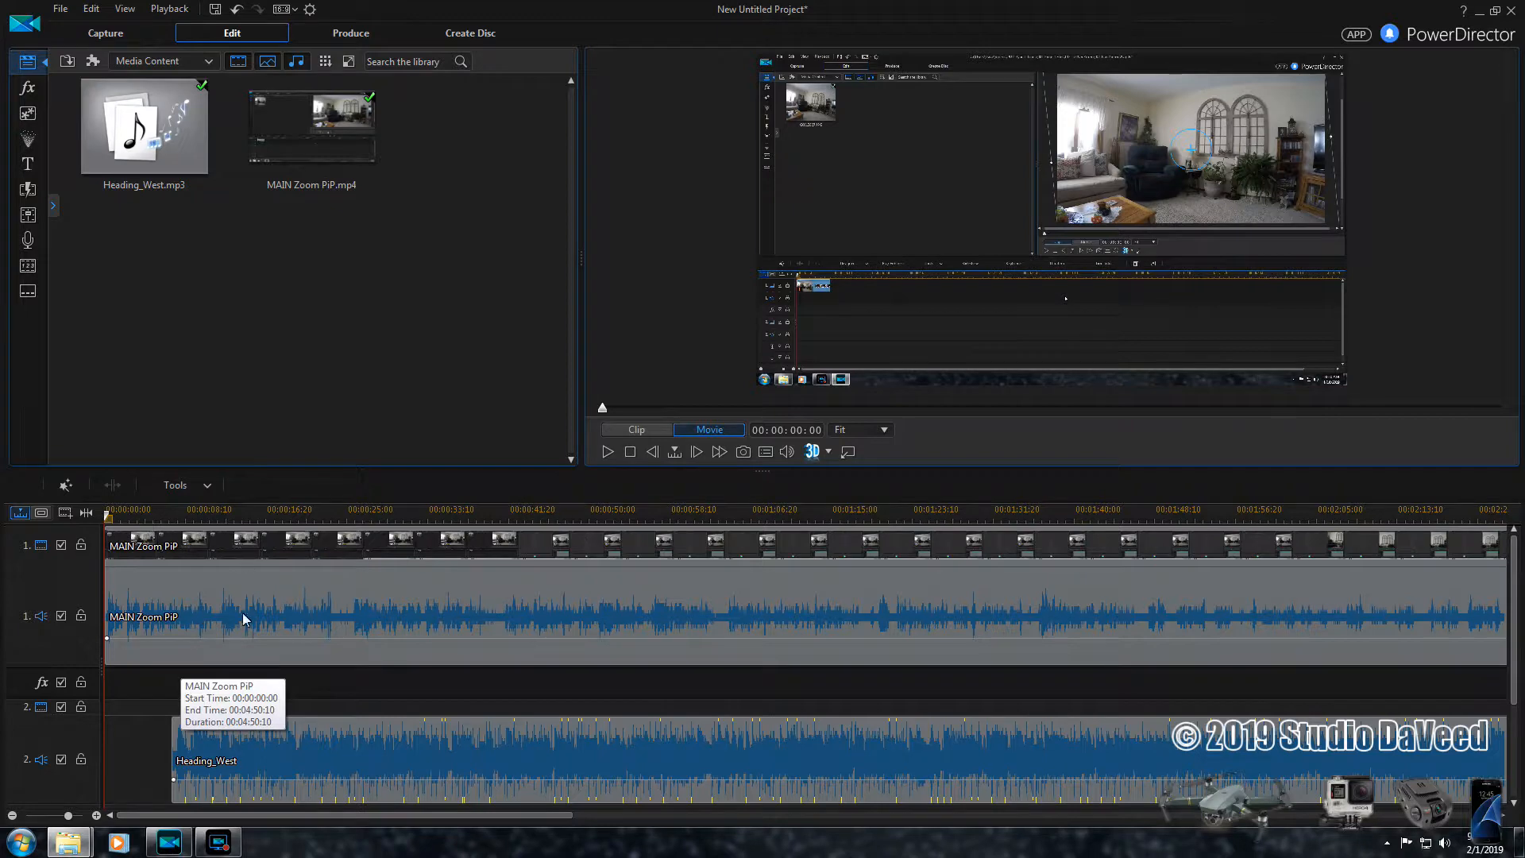
- Add a volume key to the MAIN Zoom PiP audio where Heading_West begins and split the video clip there
{"action": "left_click", "coordinate": [211, 732]}
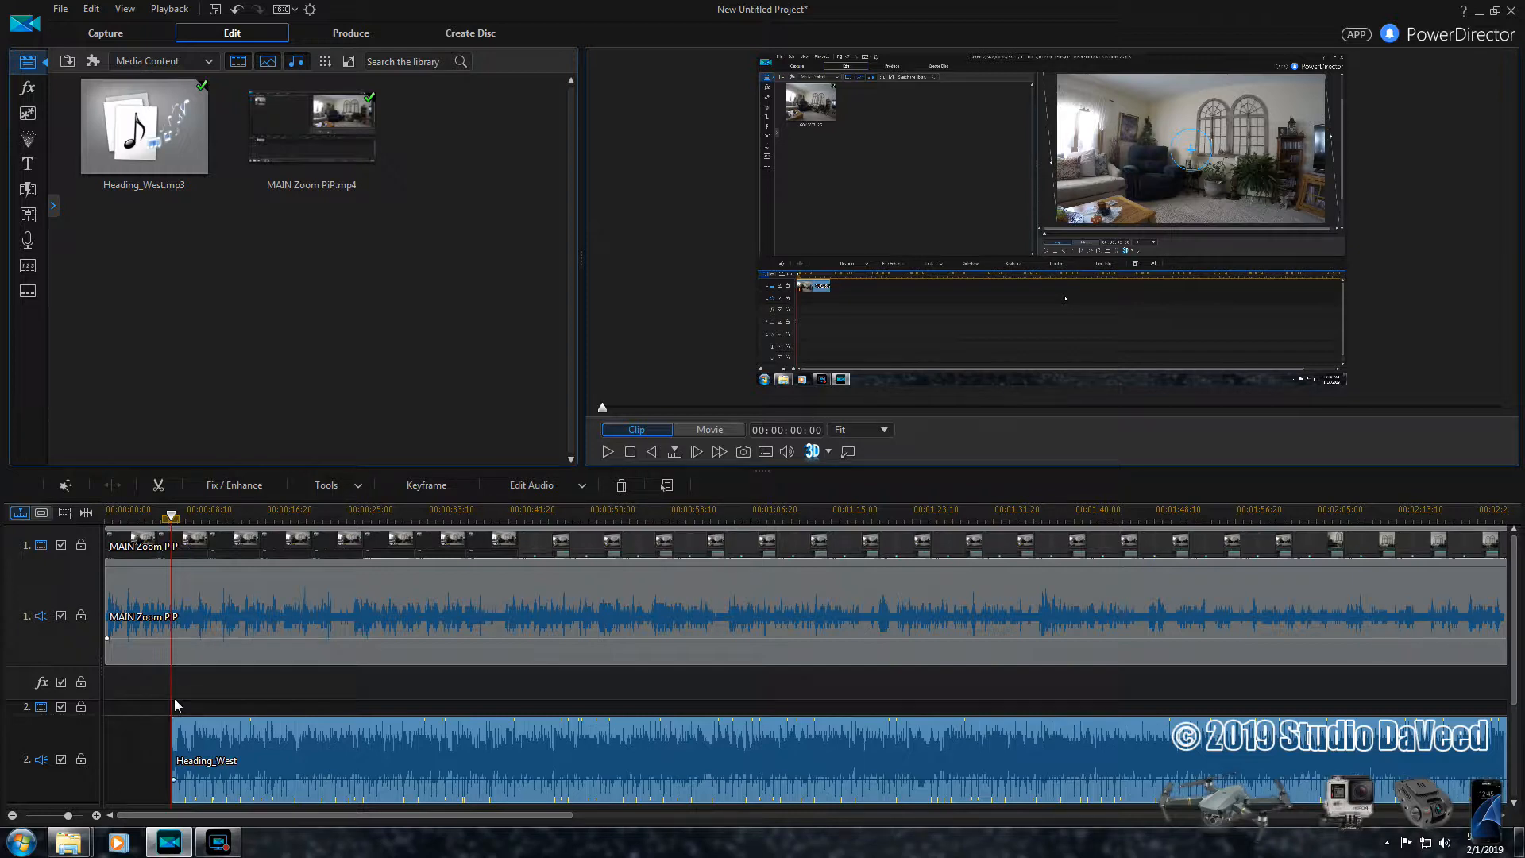
{"action": "left_click", "coordinate": [402, 579]}
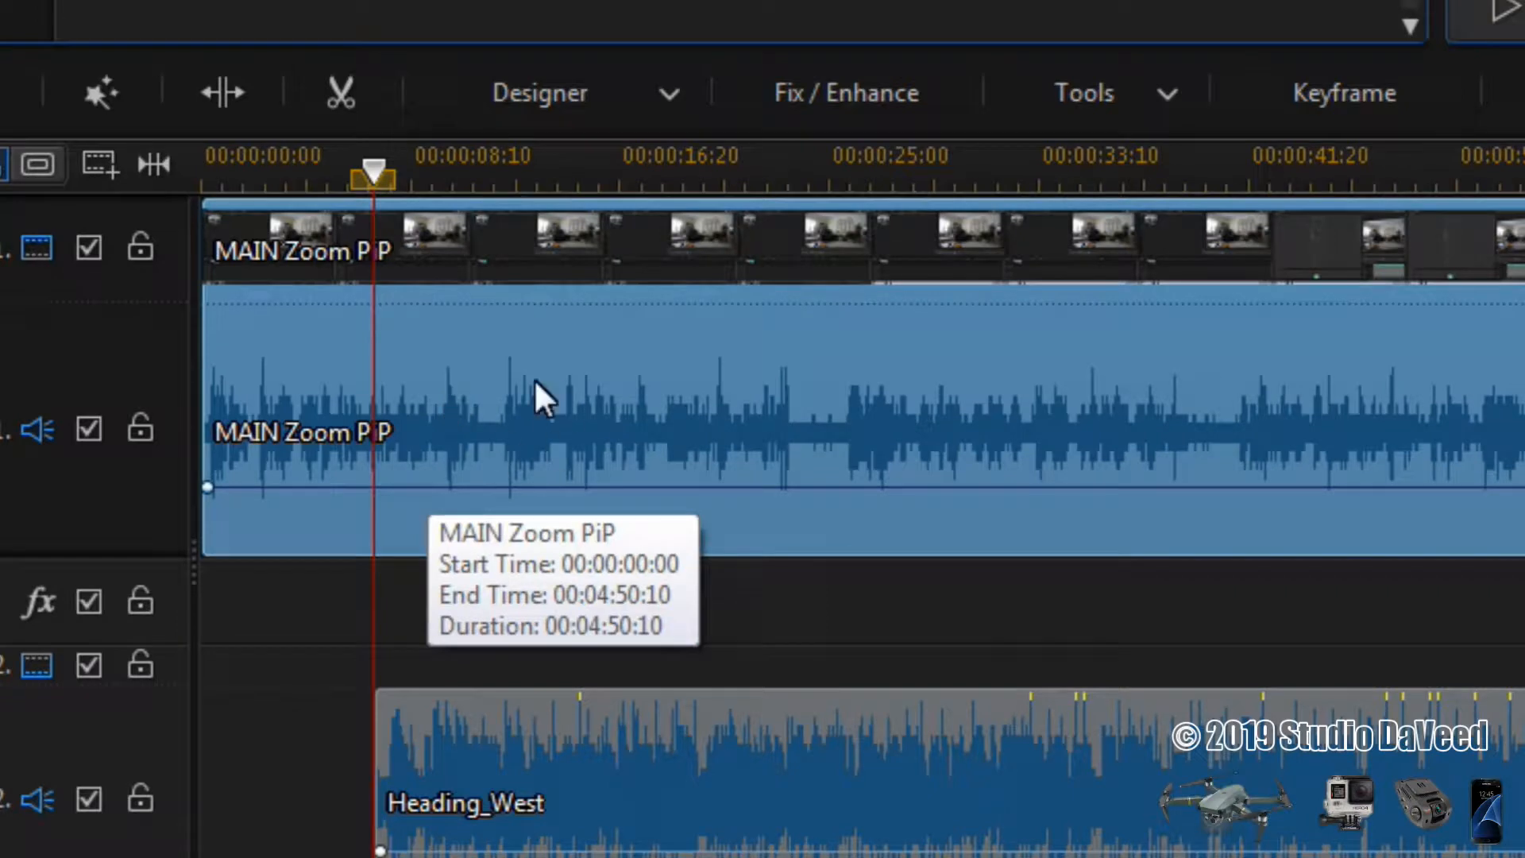
{"action": "mouse_move", "coordinate": [379, 498]}
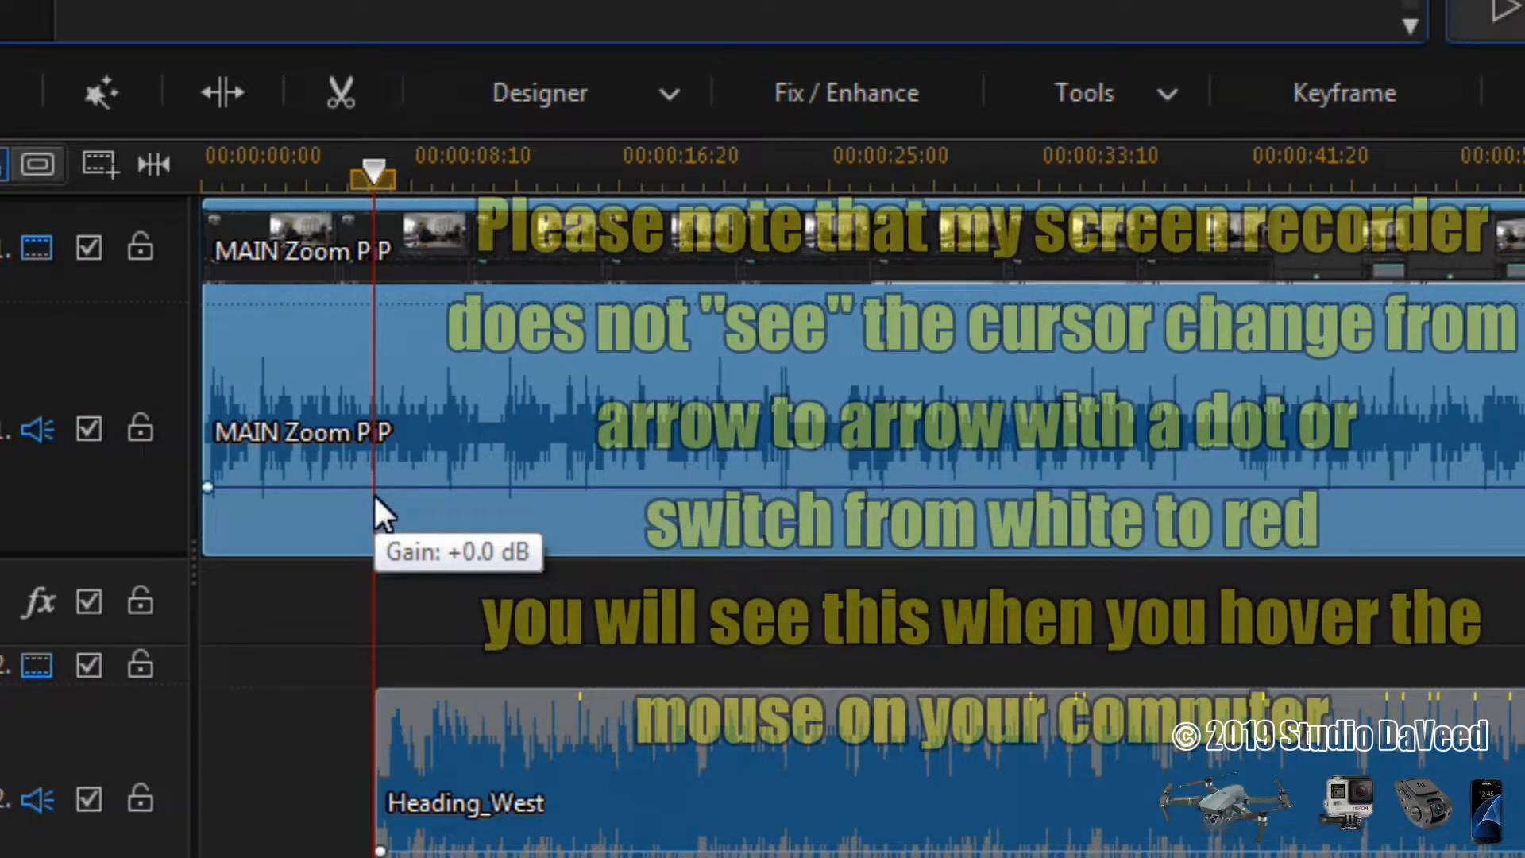
{"action": "left_click", "coordinate": [375, 490]}
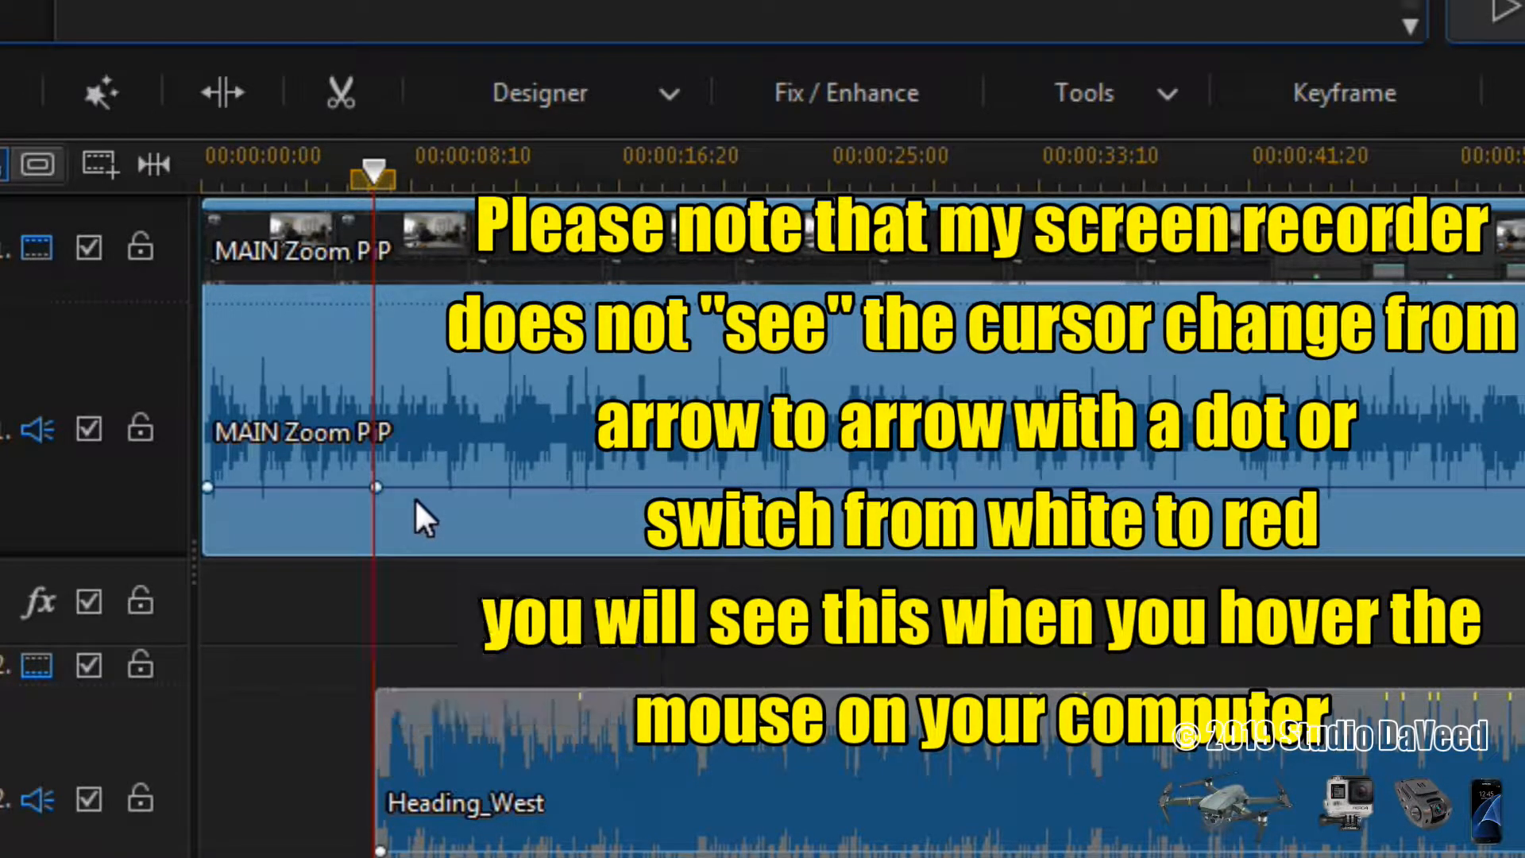
{"action": "left_click", "coordinate": [221, 90]}
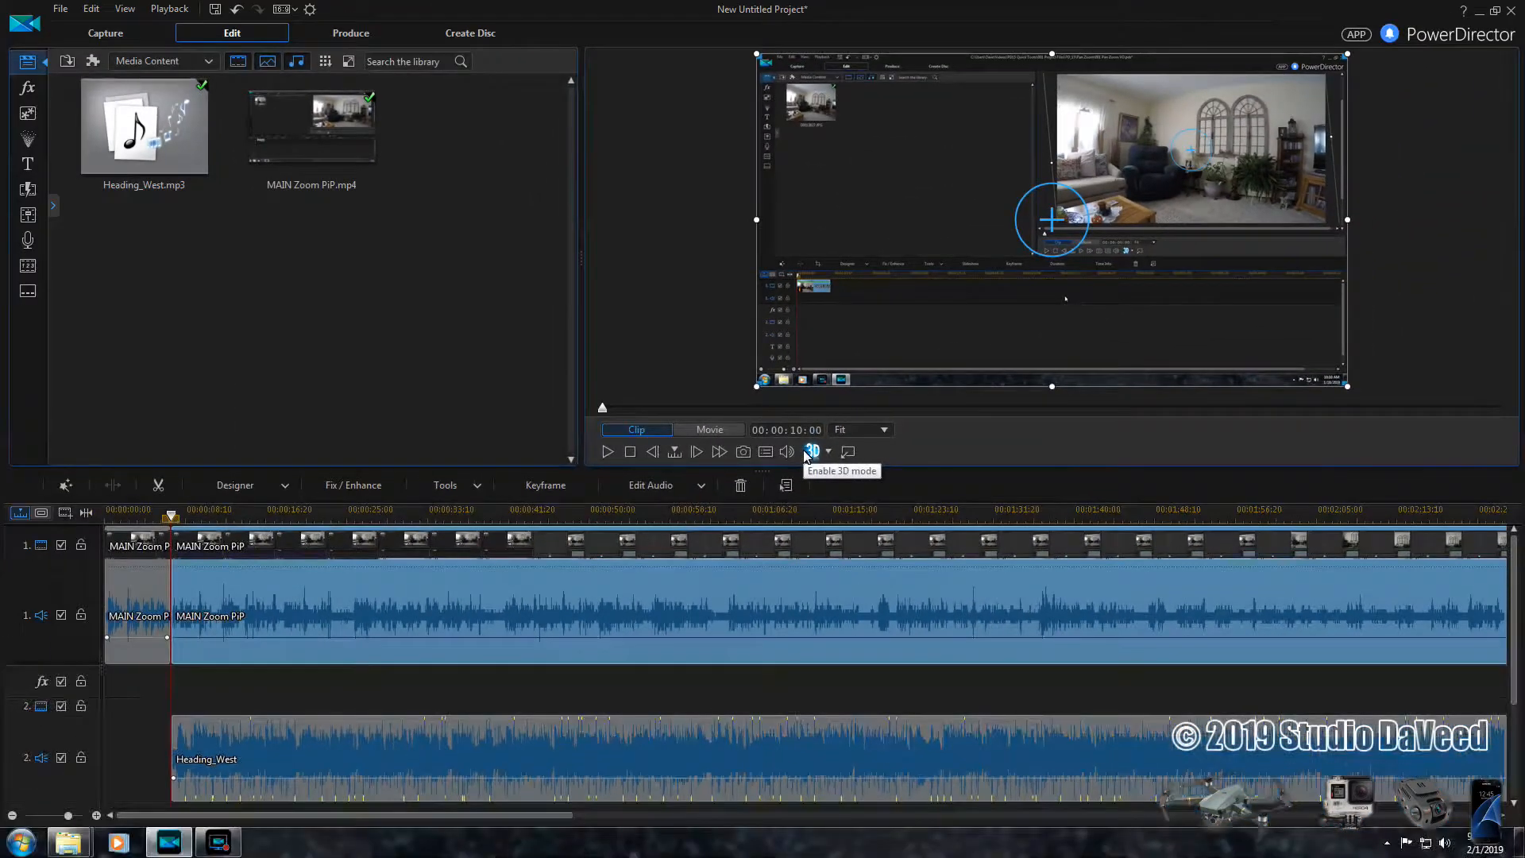
- Split the selected MAIN Zoom PiP clip at 00:00:10:00 of its length and mute the resulting 10-second segment
{"action": "key", "text": "Return"}
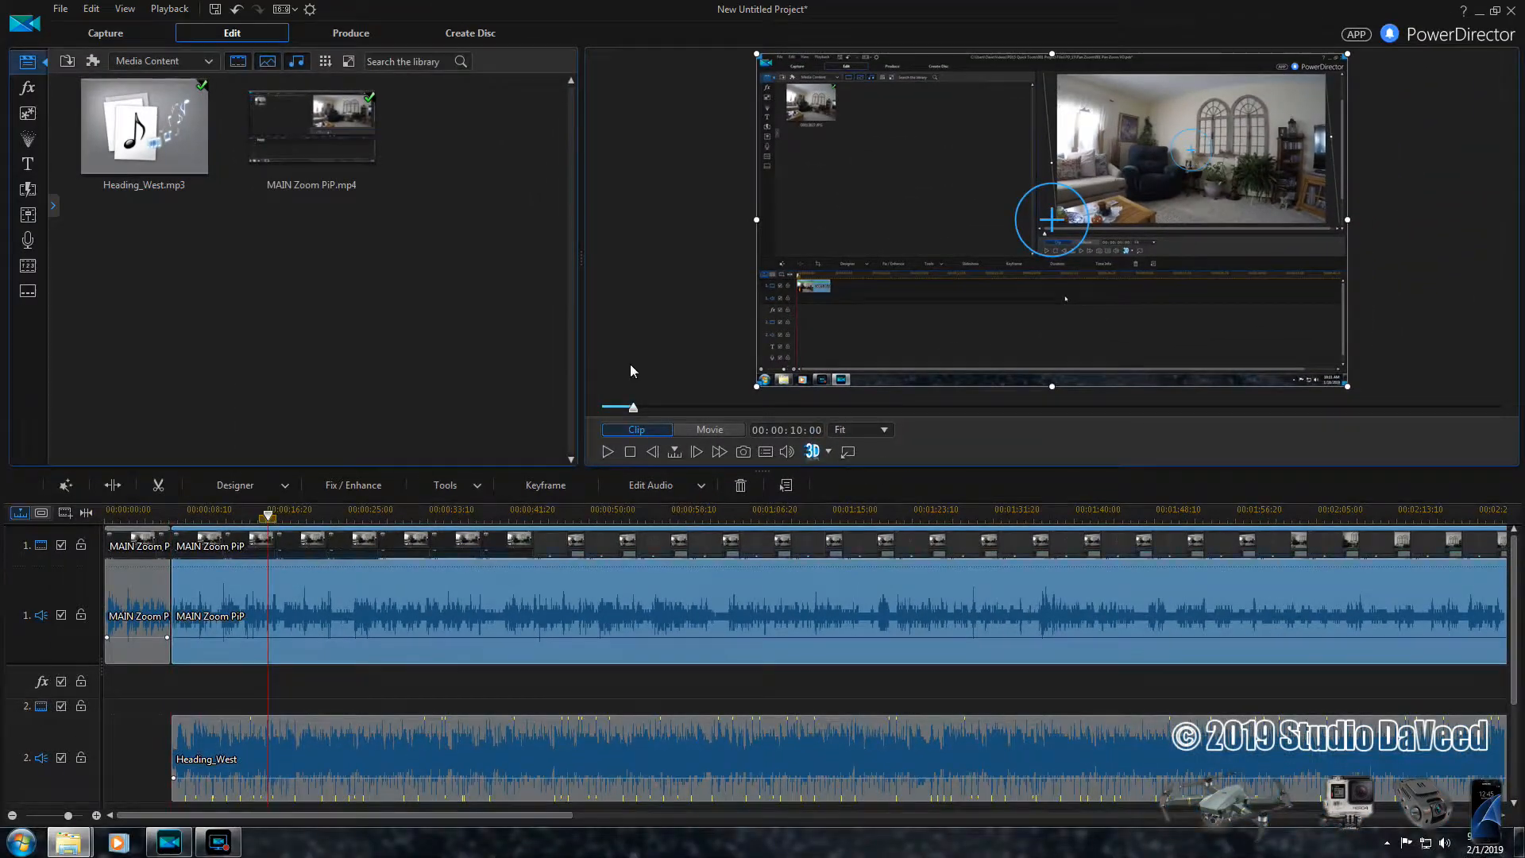
{"action": "left_click", "coordinate": [113, 487]}
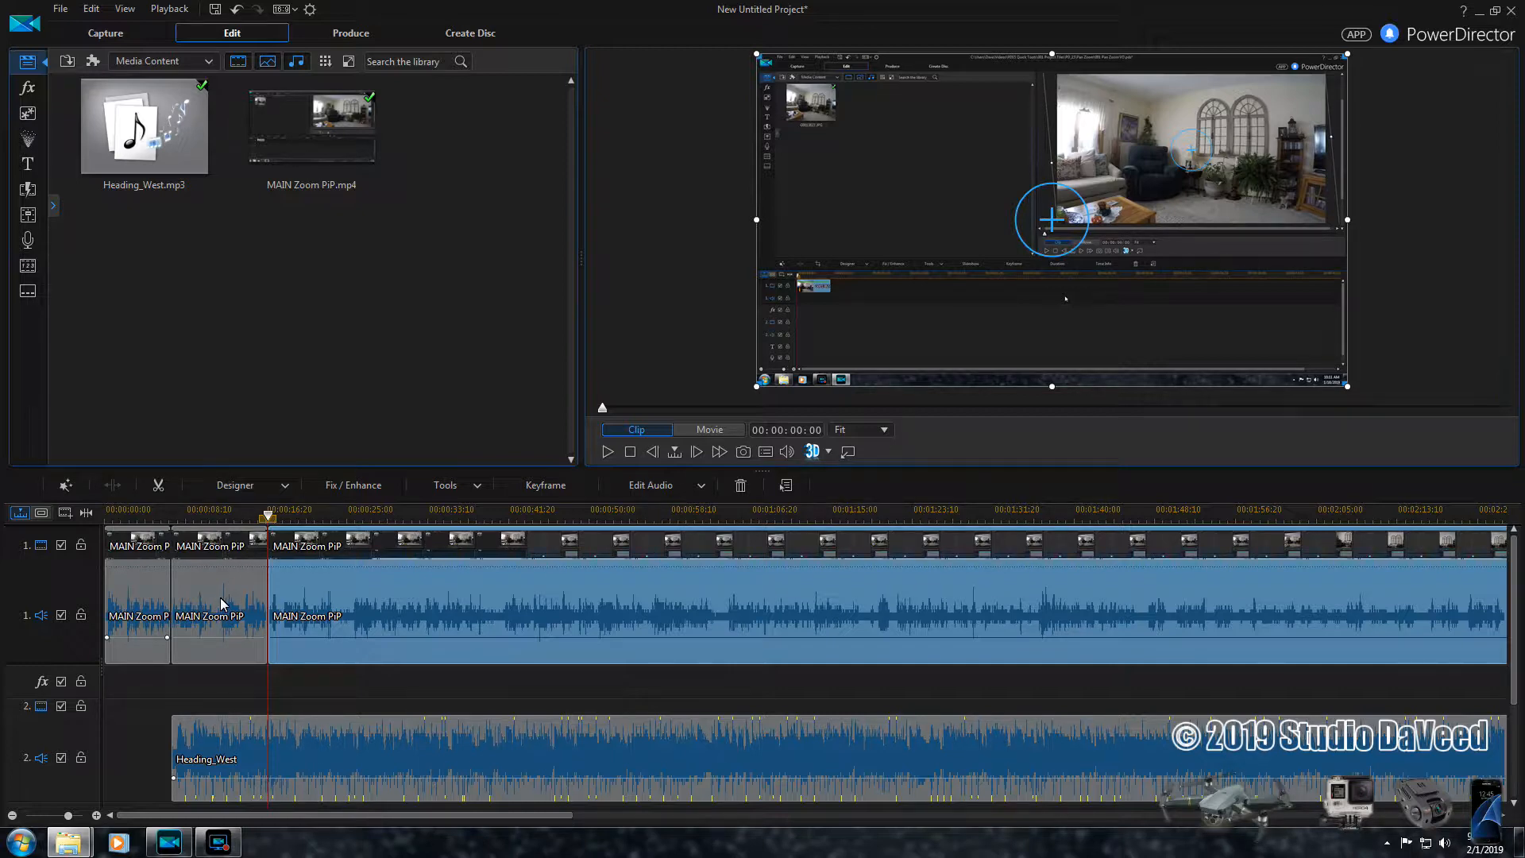
{"action": "left_click", "coordinate": [221, 603]}
{"action": "right_click", "coordinate": [222, 605]}
{"action": "left_click", "coordinate": [286, 404]}
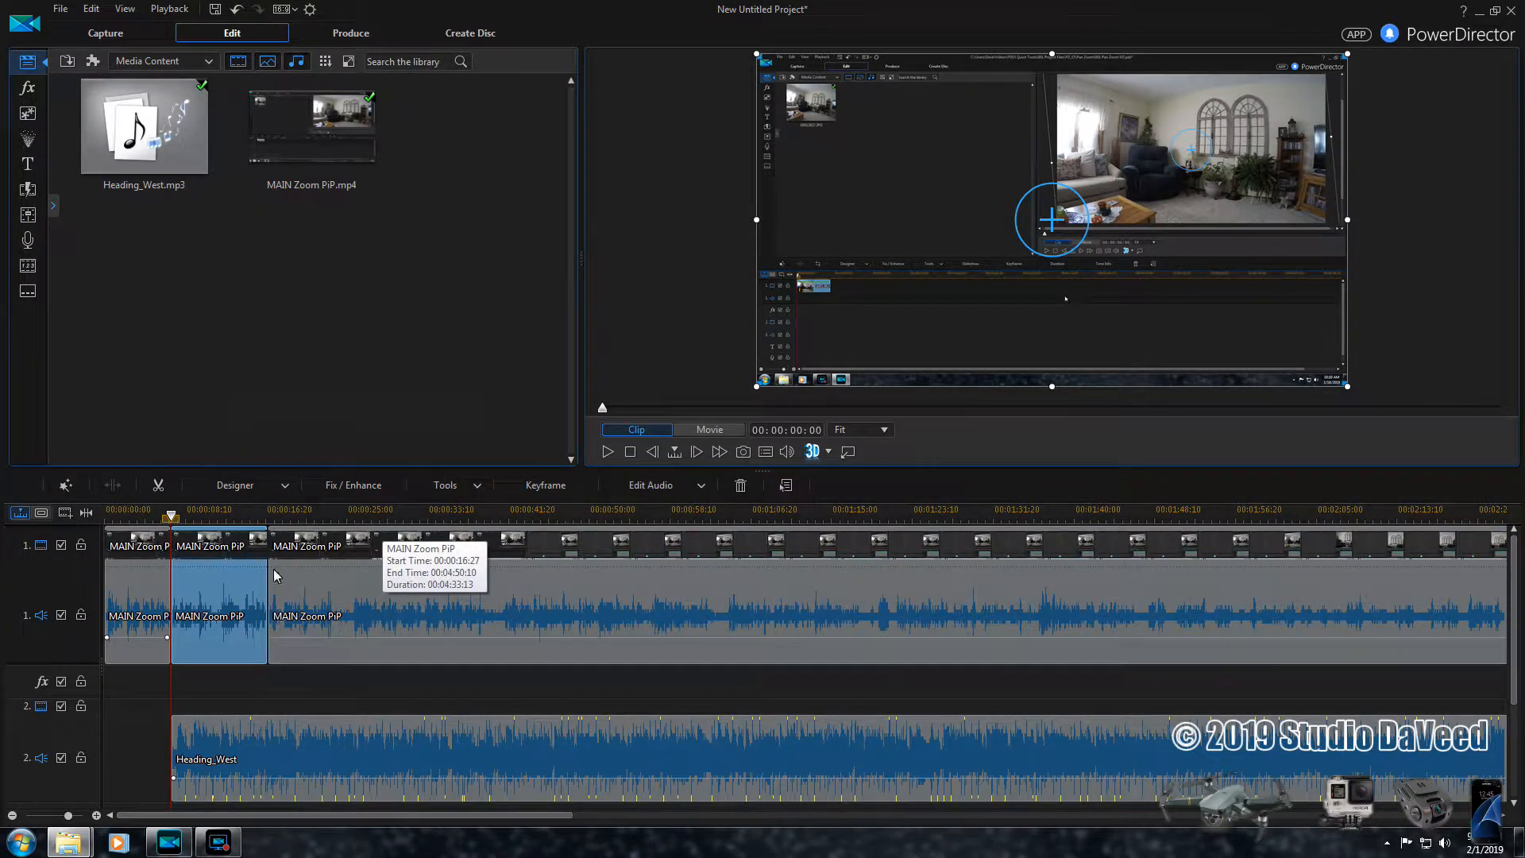
- Split the Heading_West music at the start of the third MAIN Zoom PiP segment and again 15 seconds further on
{"action": "left_click", "coordinate": [303, 589]}
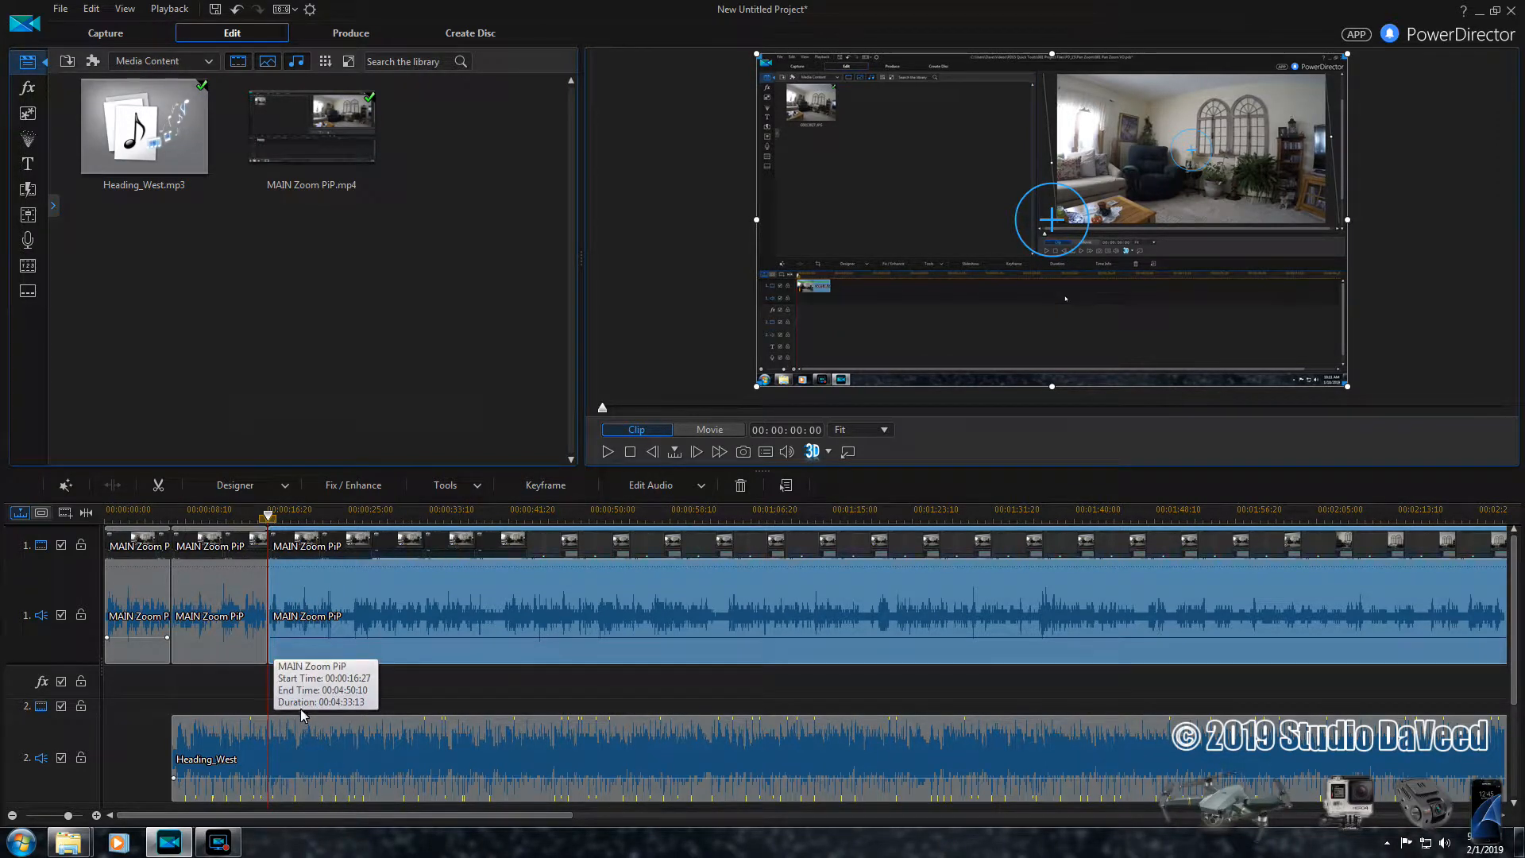
{"action": "left_click", "coordinate": [311, 755]}
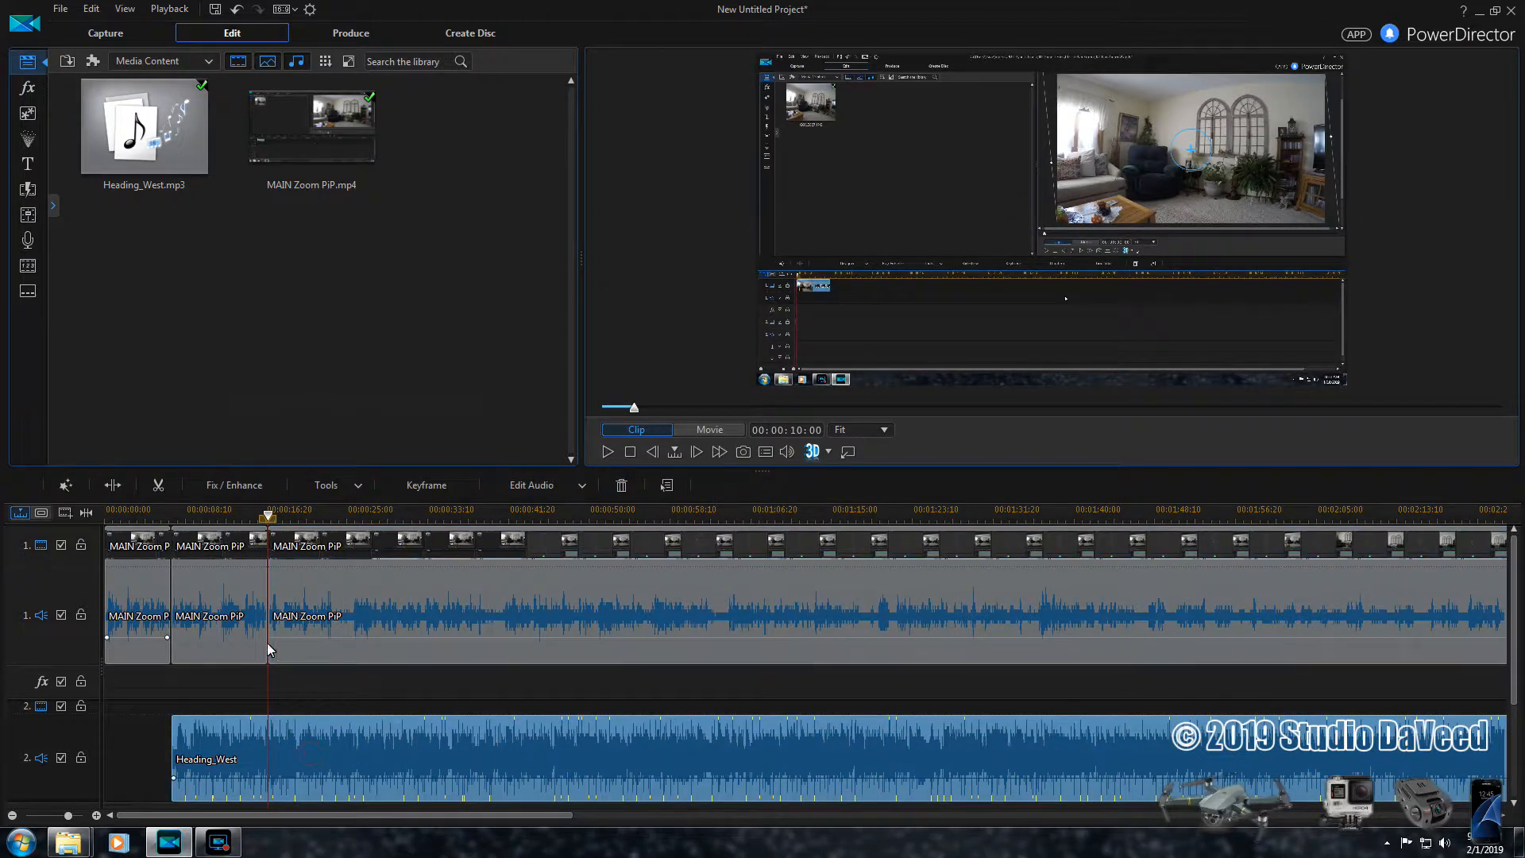
{"action": "left_click", "coordinate": [112, 484]}
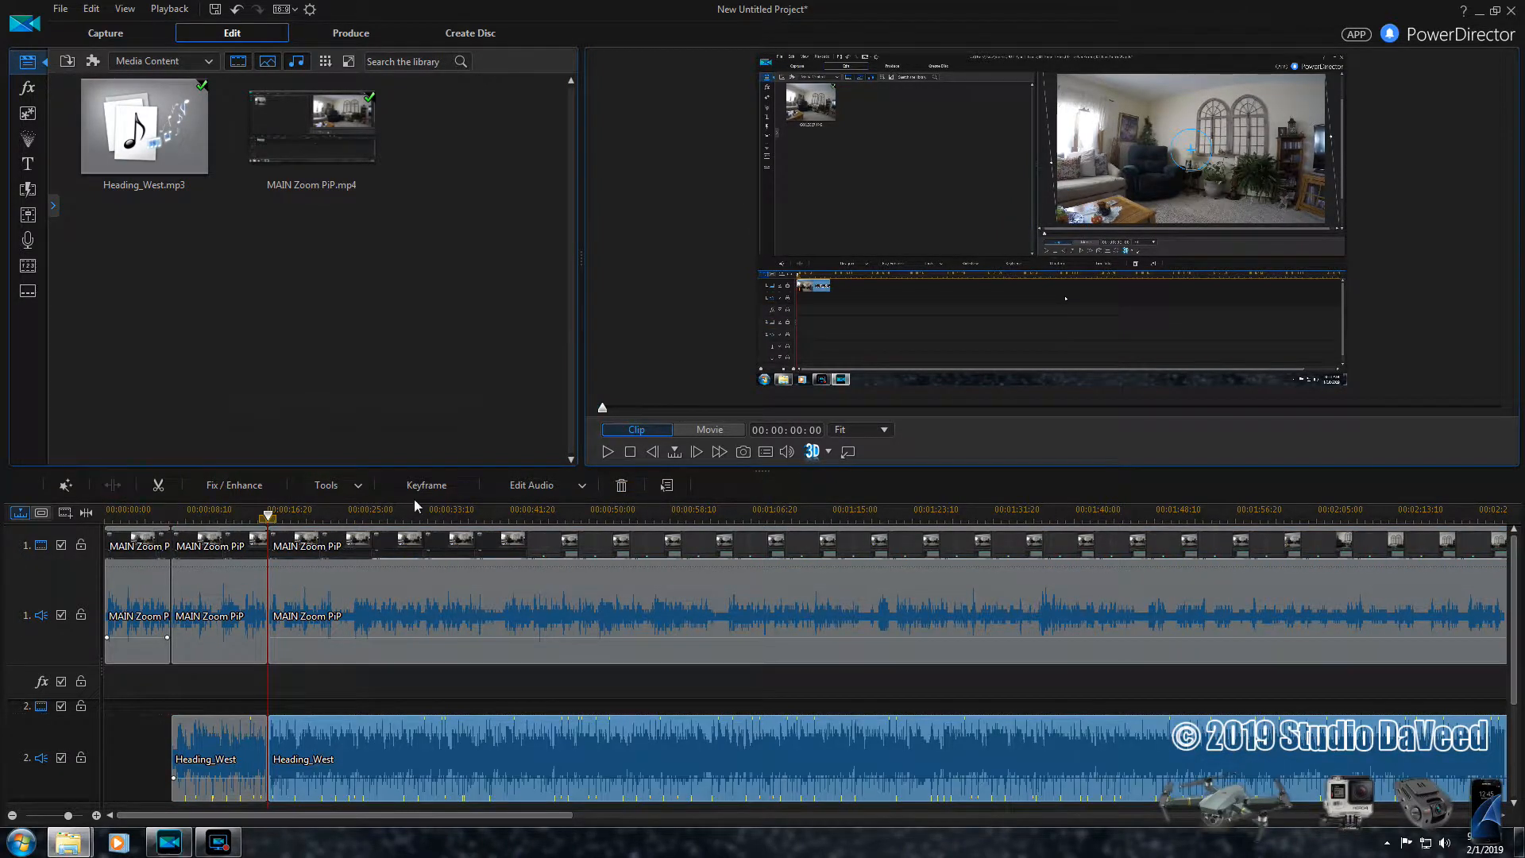
{"action": "left_click", "coordinate": [811, 450]}
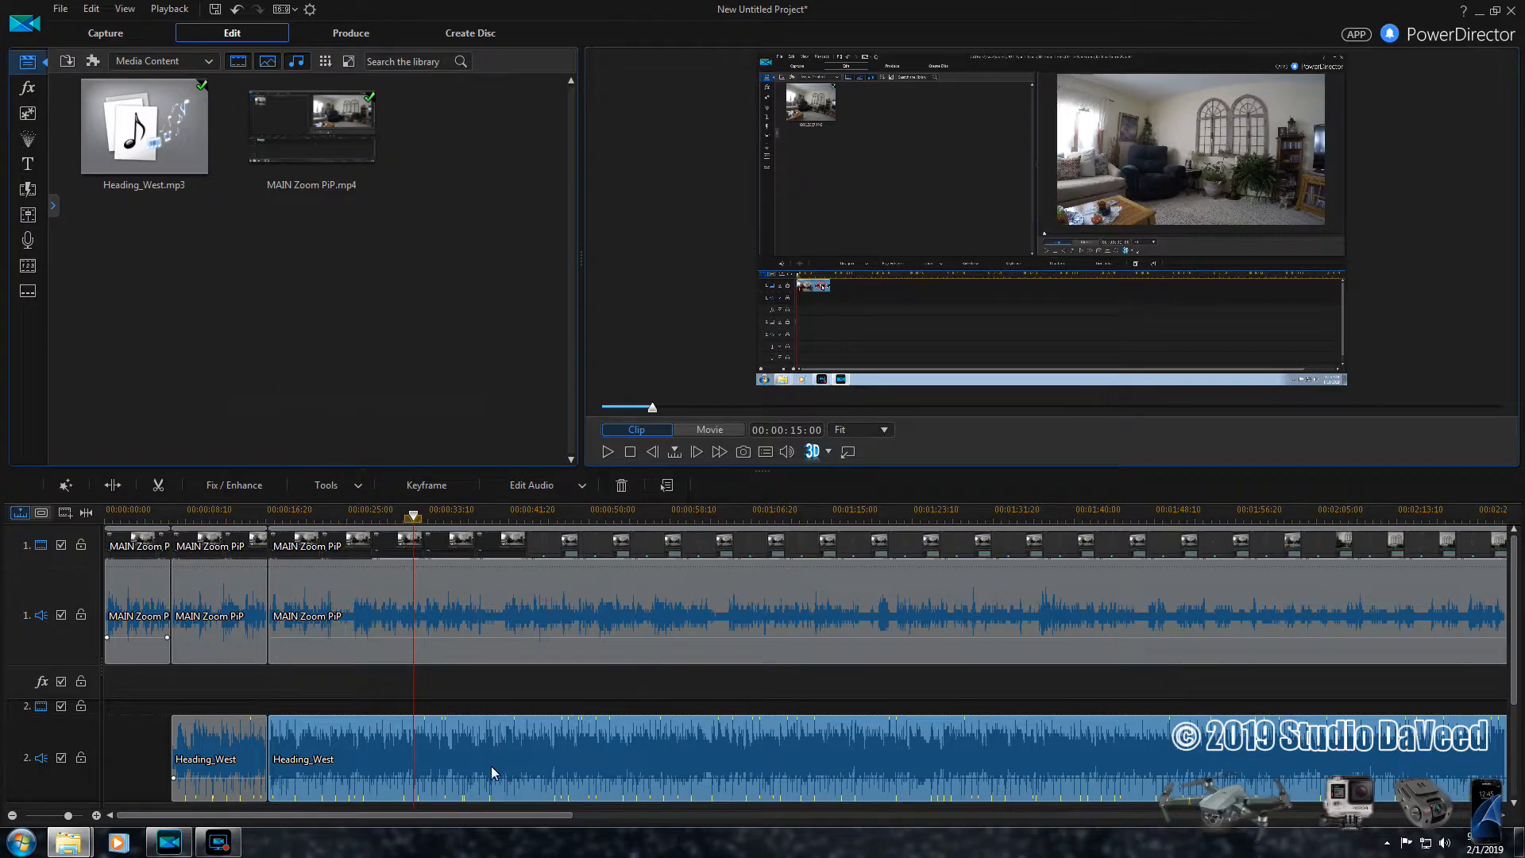
{"action": "left_click", "coordinate": [116, 484]}
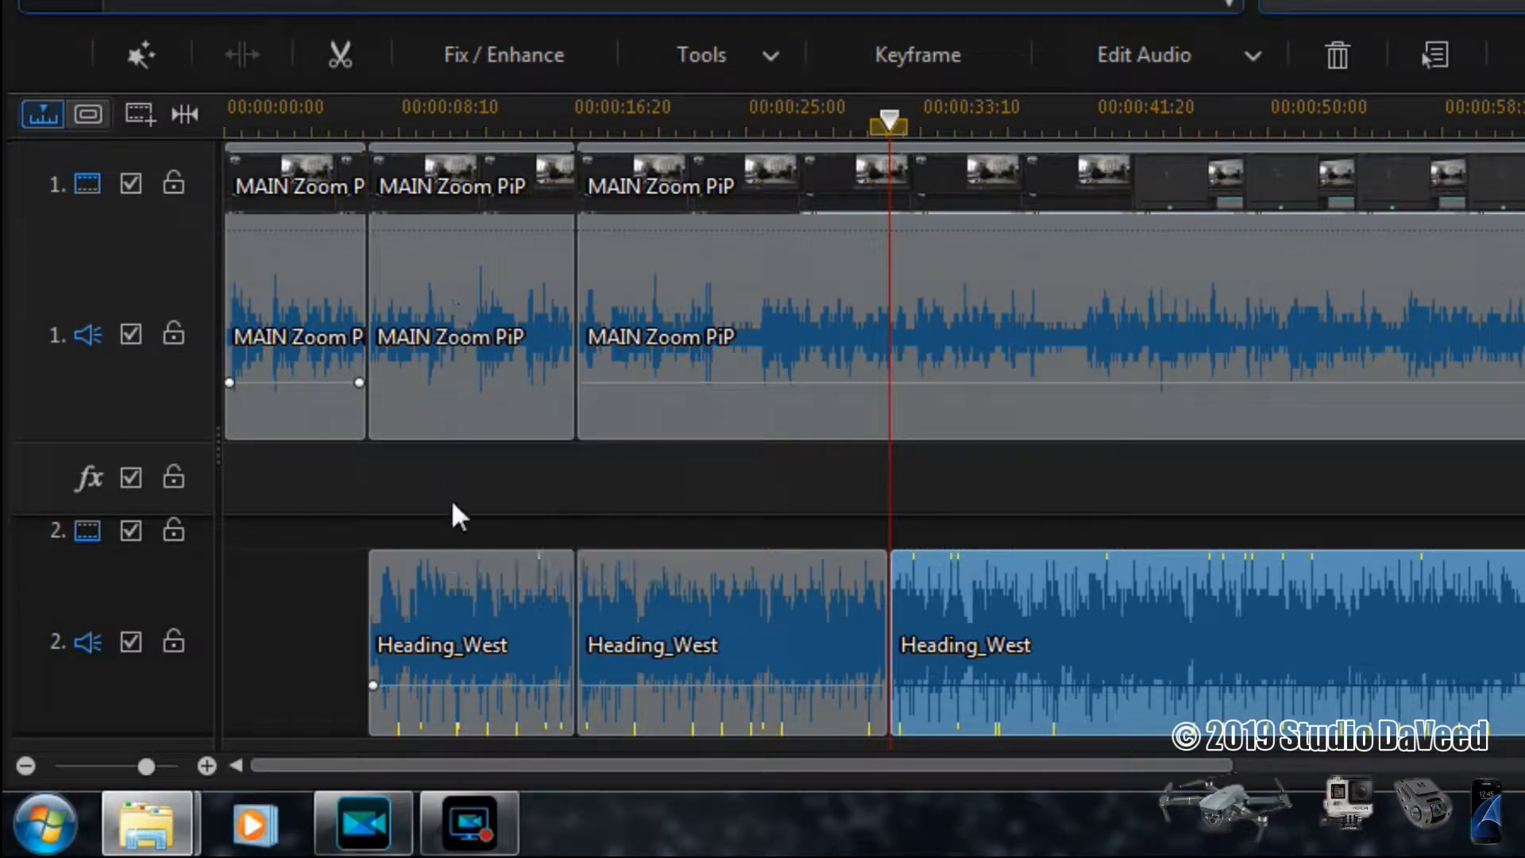
- Fade out the first Heading_West segment by adding a volume key at its end and lowering it to the bottom
{"action": "left_click", "coordinate": [498, 607]}
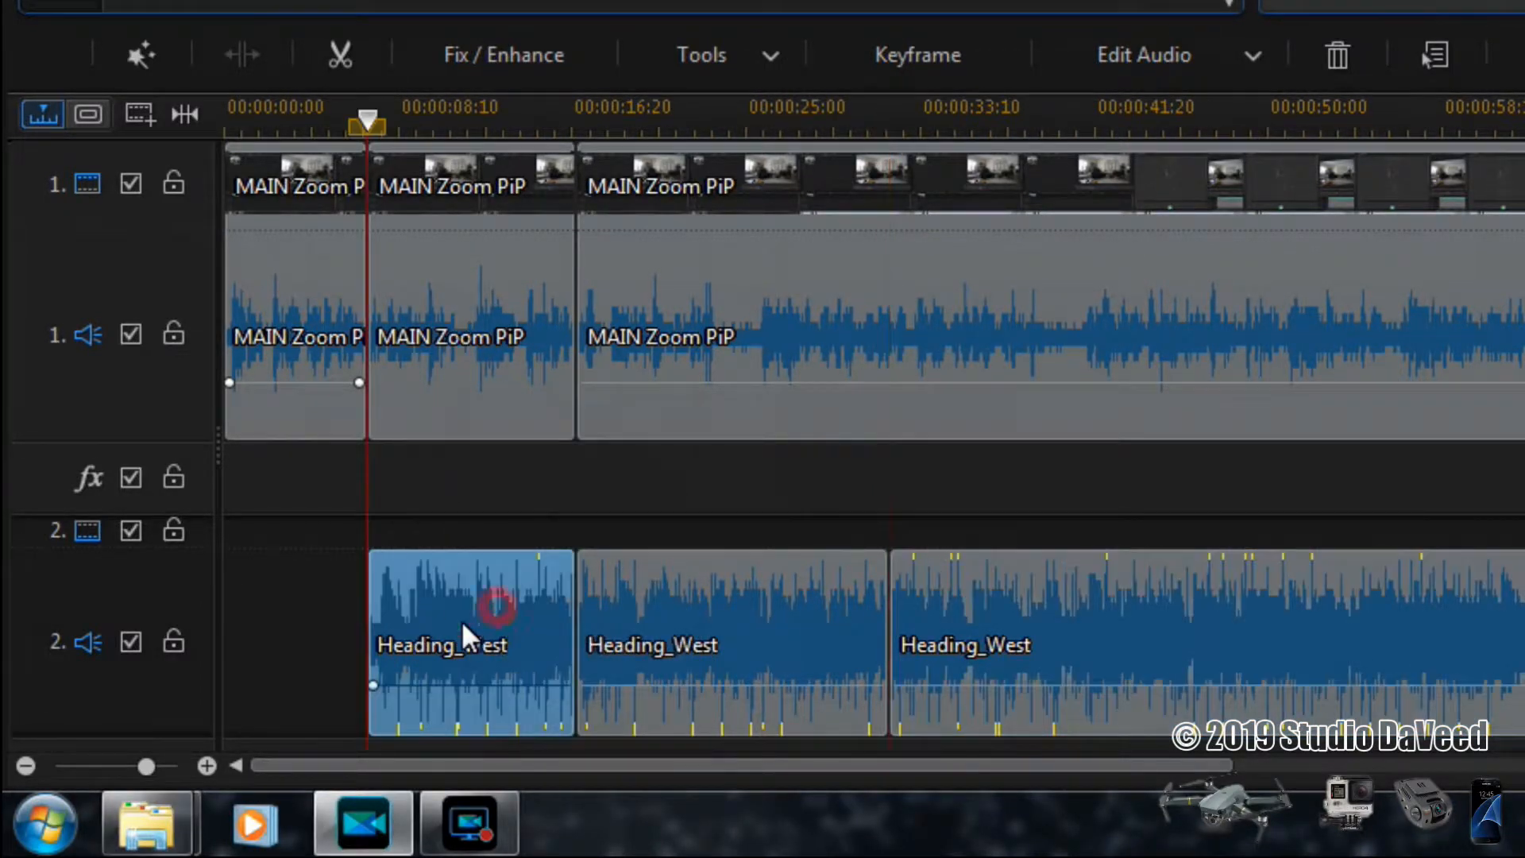
{"action": "left_click", "coordinate": [566, 686]}
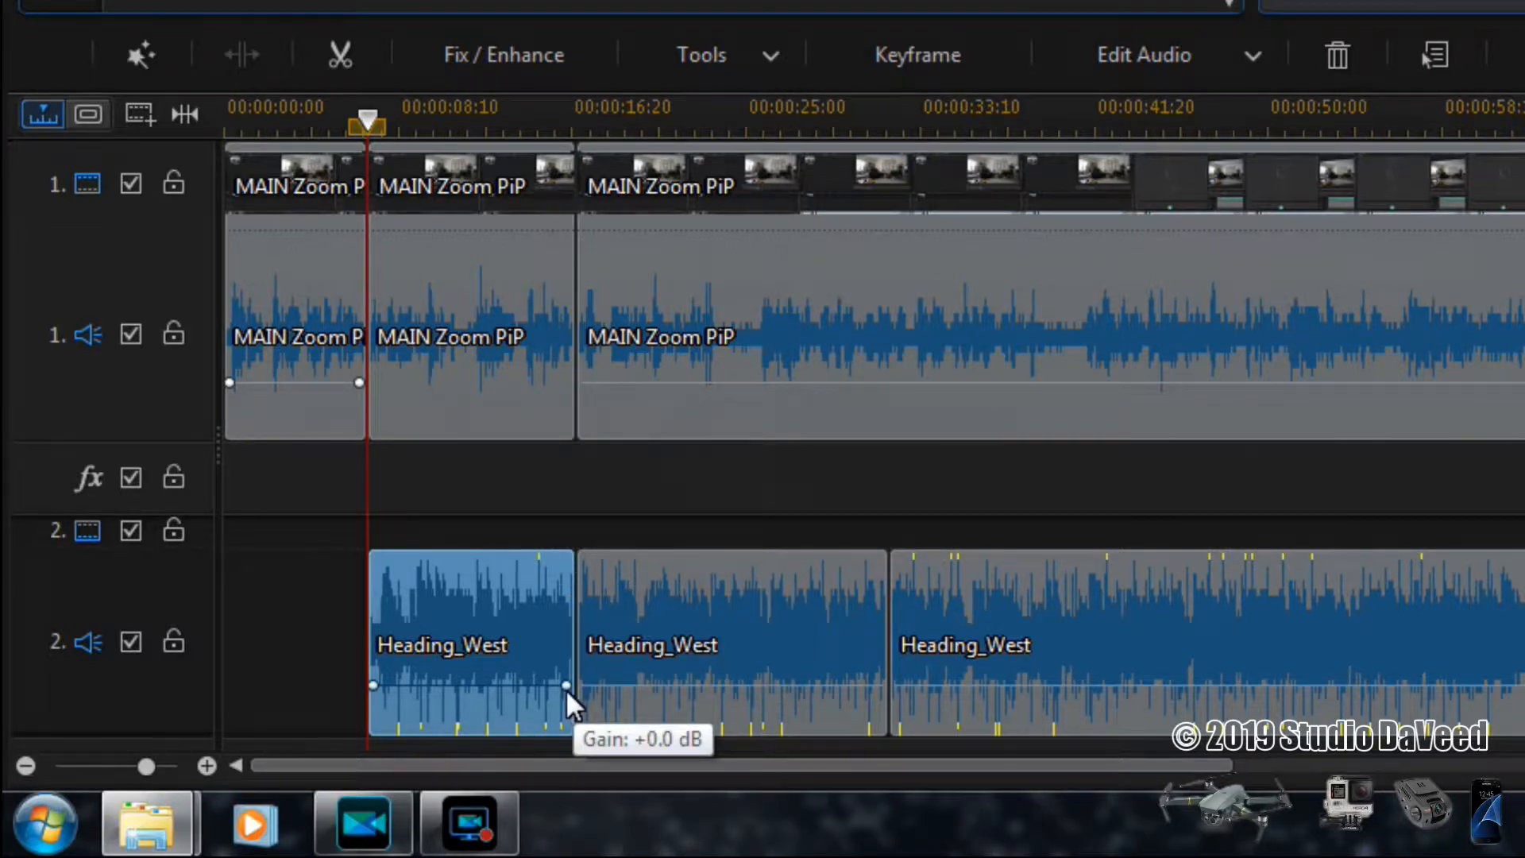
{"action": "left_click_drag", "start_coordinate": [567, 688], "coordinate": [570, 737]}
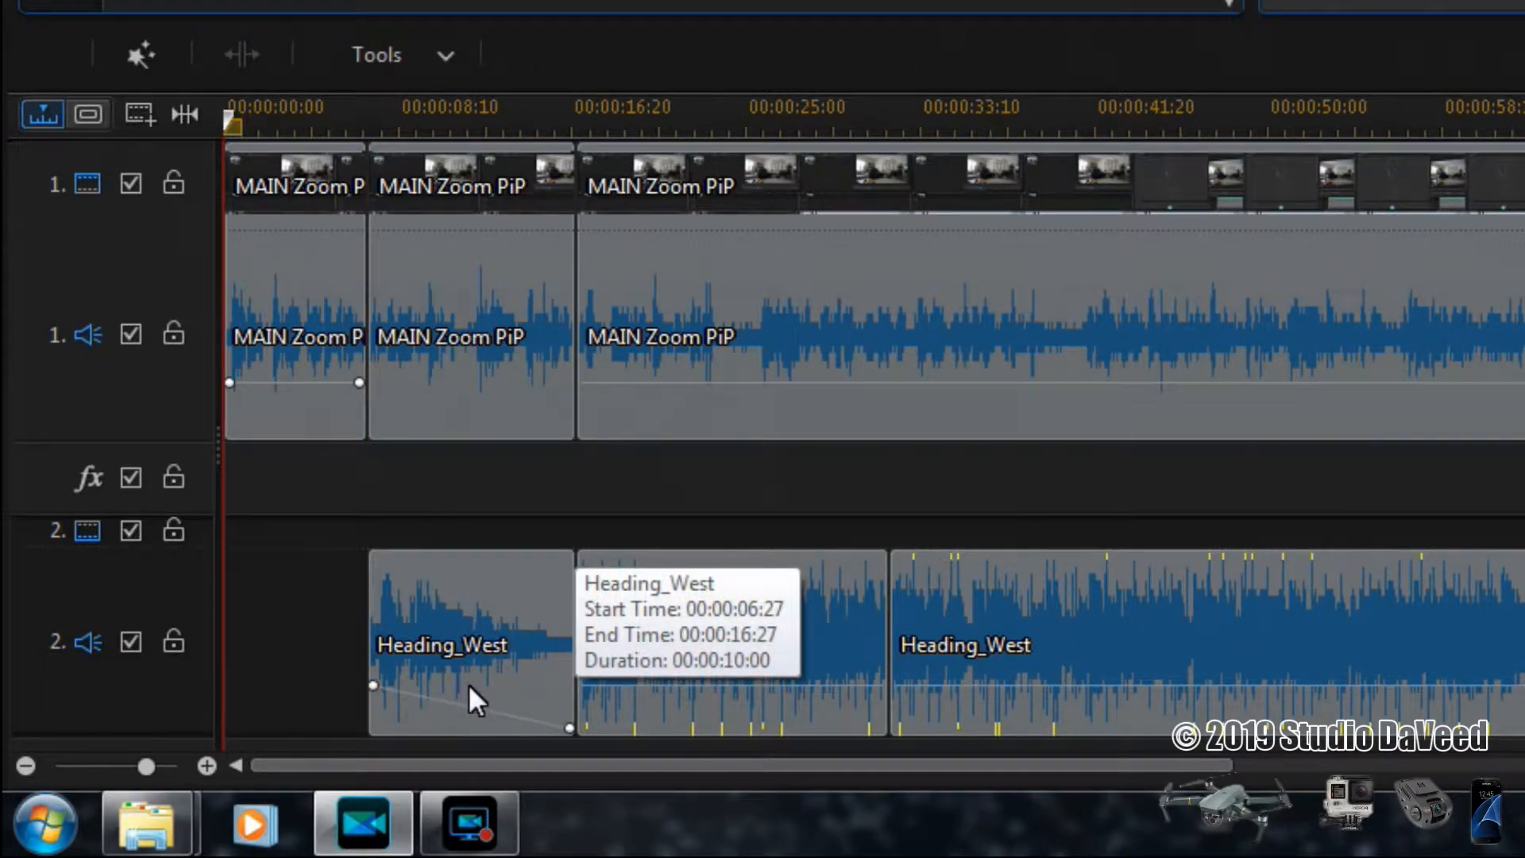
- Try delaying the first music segment's fade-out by adding an intermediate volume key near its end and raising it
{"action": "left_click", "coordinate": [523, 661]}
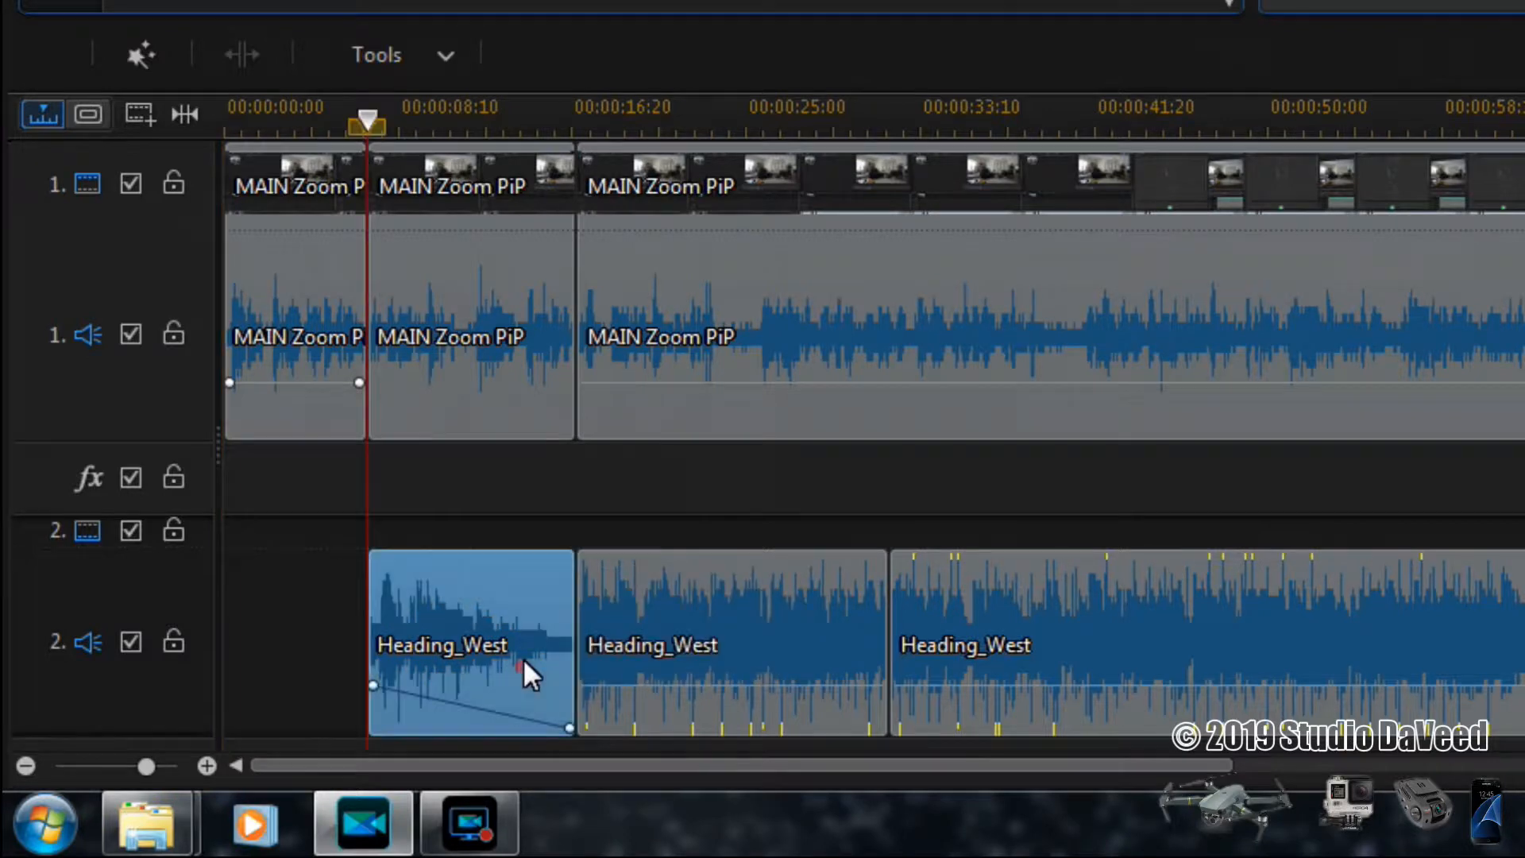
{"action": "left_click", "coordinate": [509, 713]}
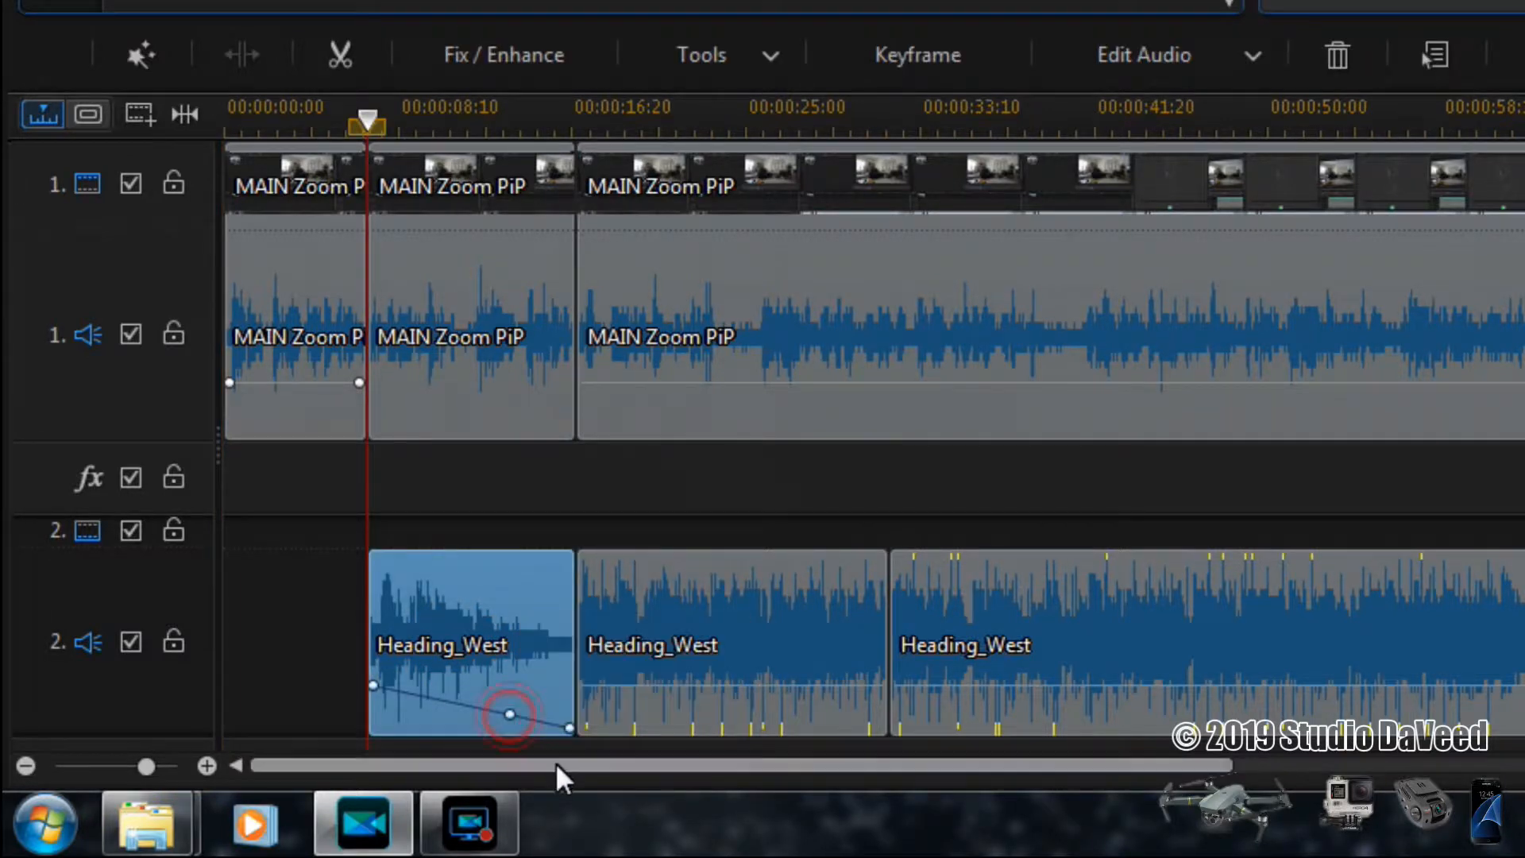
{"action": "left_click_drag", "start_coordinate": [513, 718], "coordinate": [523, 701]}
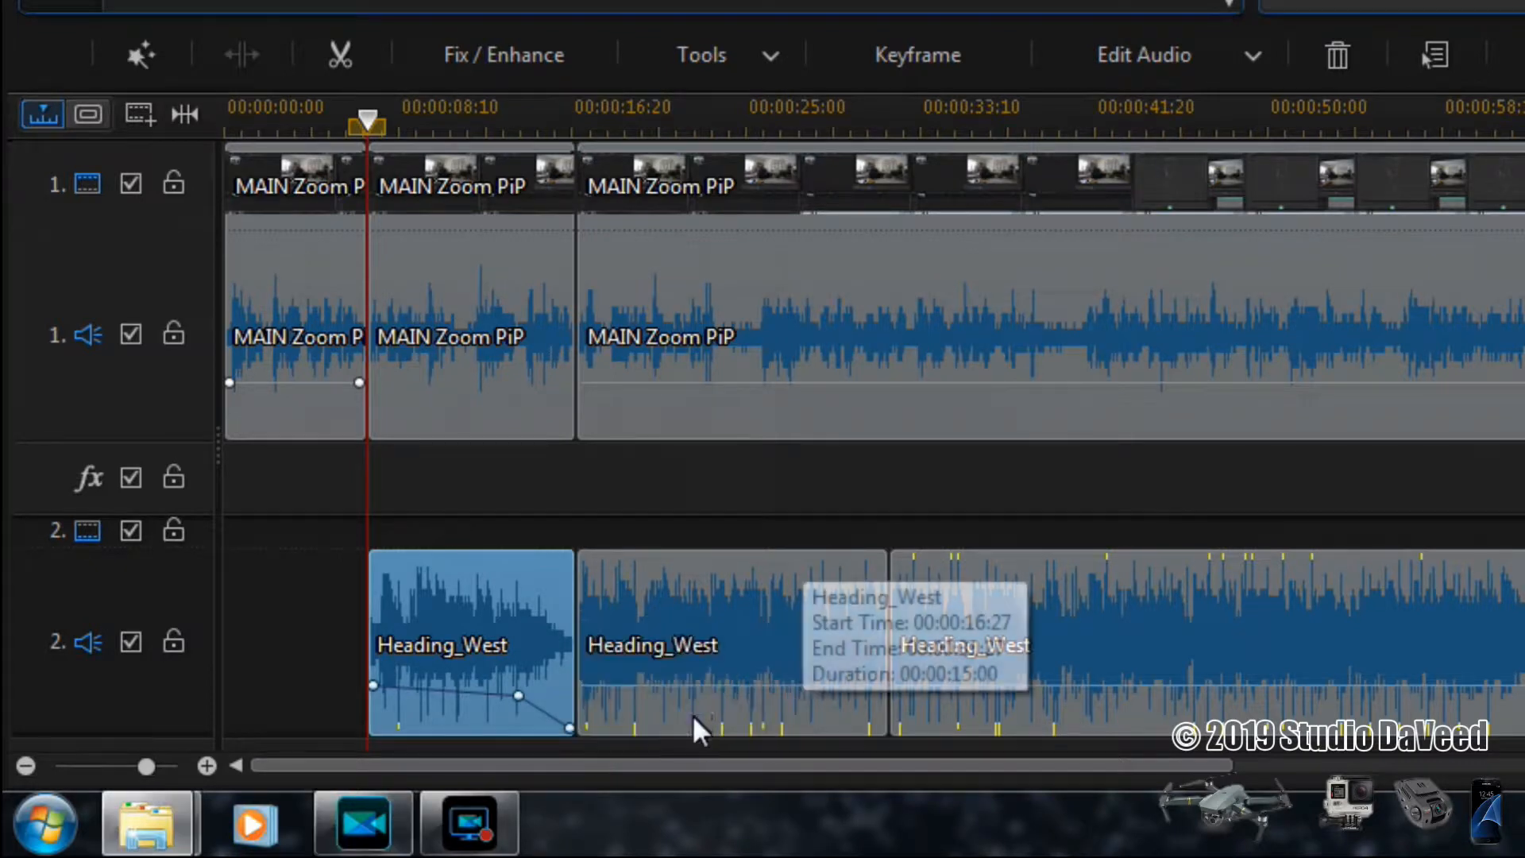
- Mute the second Heading_West segment
{"action": "left_click", "coordinate": [718, 640]}
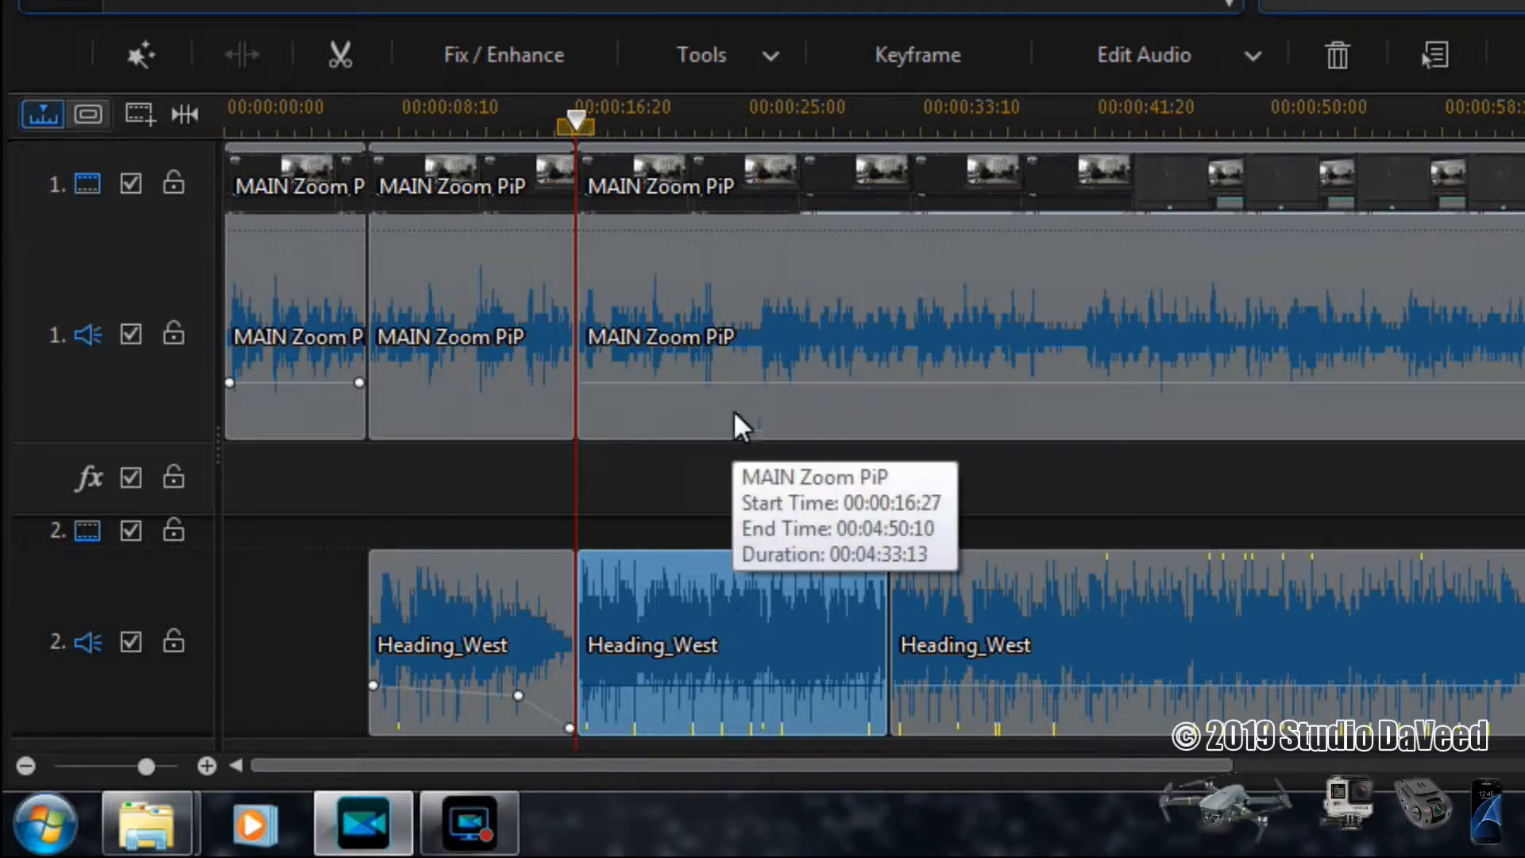
{"action": "right_click", "coordinate": [731, 621]}
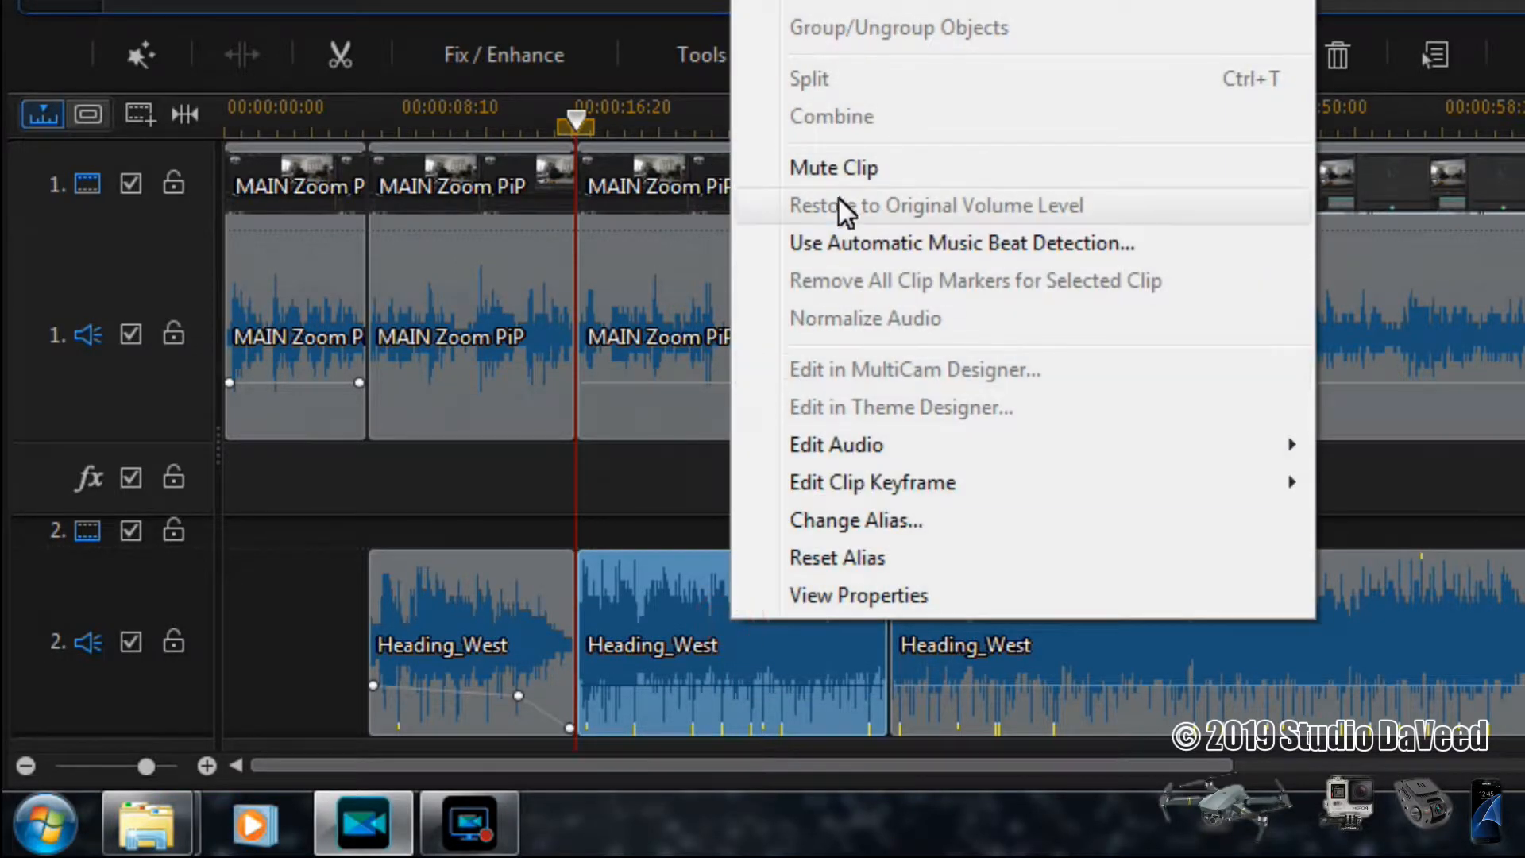
{"action": "left_click", "coordinate": [847, 175]}
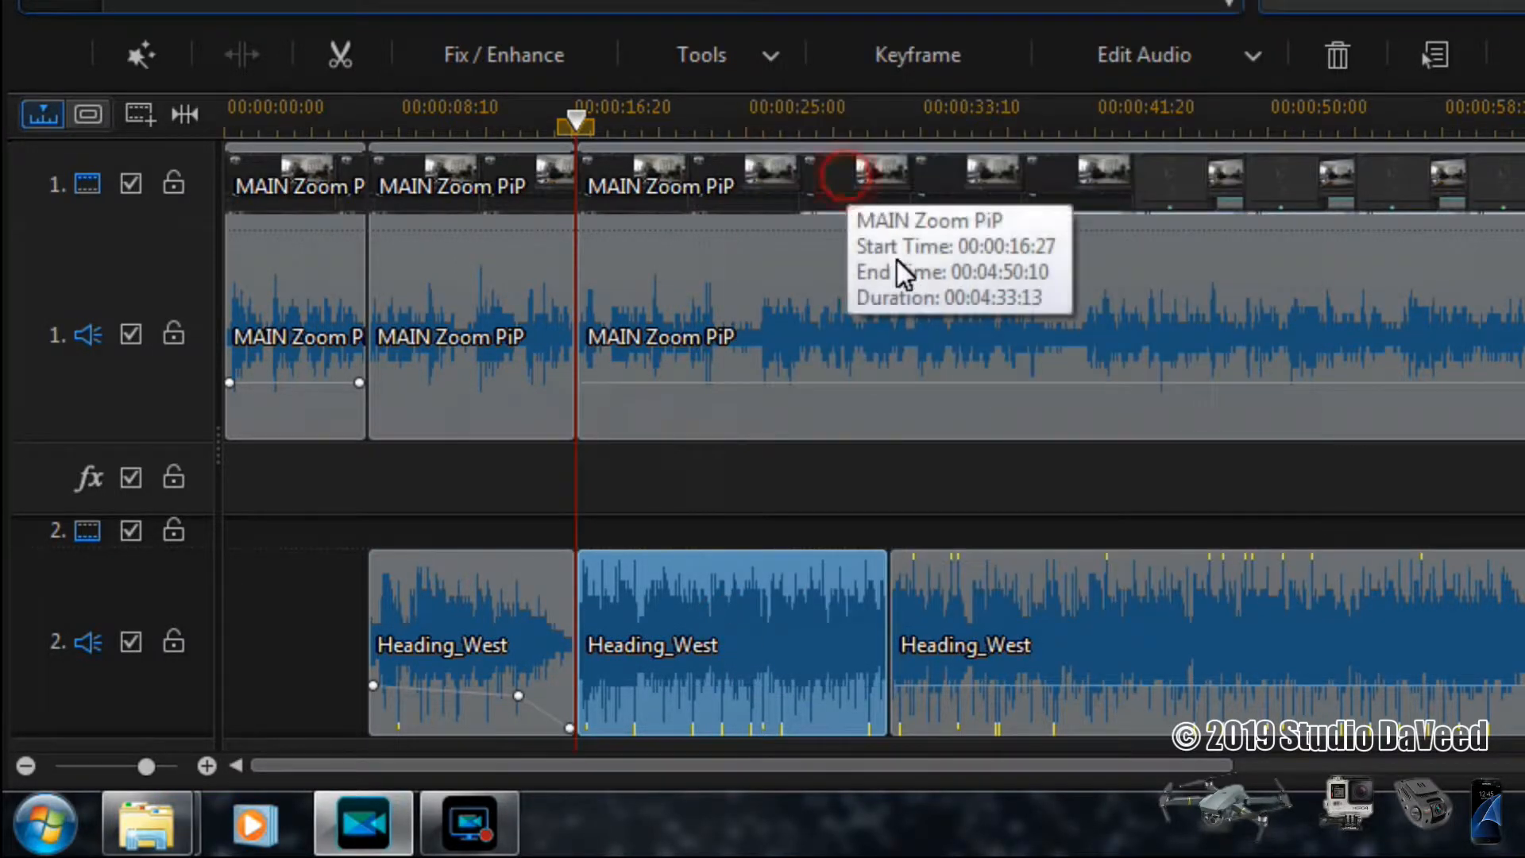
- Split the third MAIN Zoom PiP segment where the third Heading_West segment begins
{"action": "left_click", "coordinate": [1054, 630]}
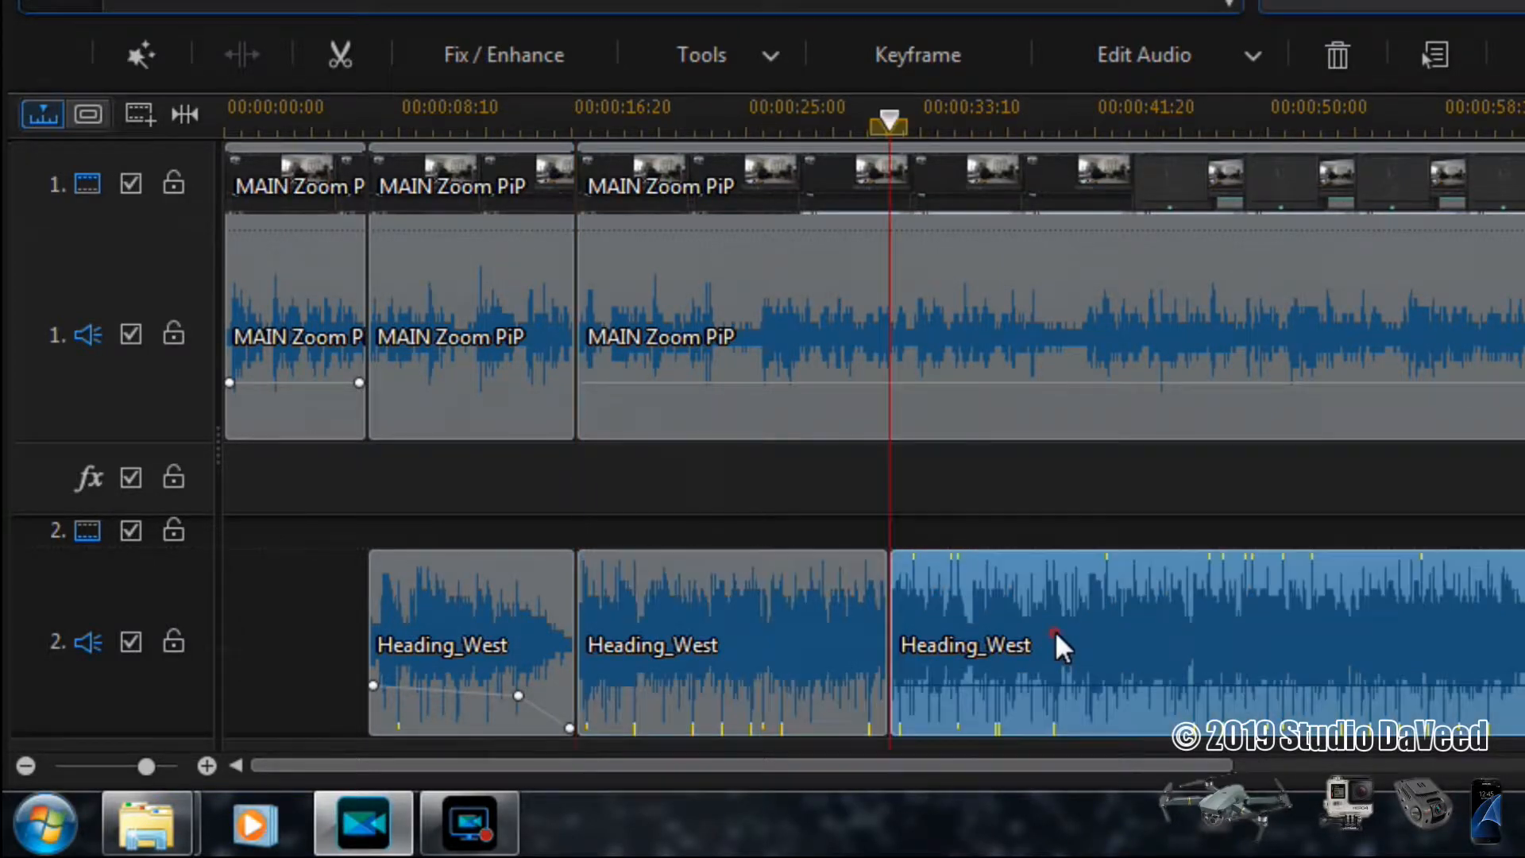
{"action": "left_click", "coordinate": [974, 314]}
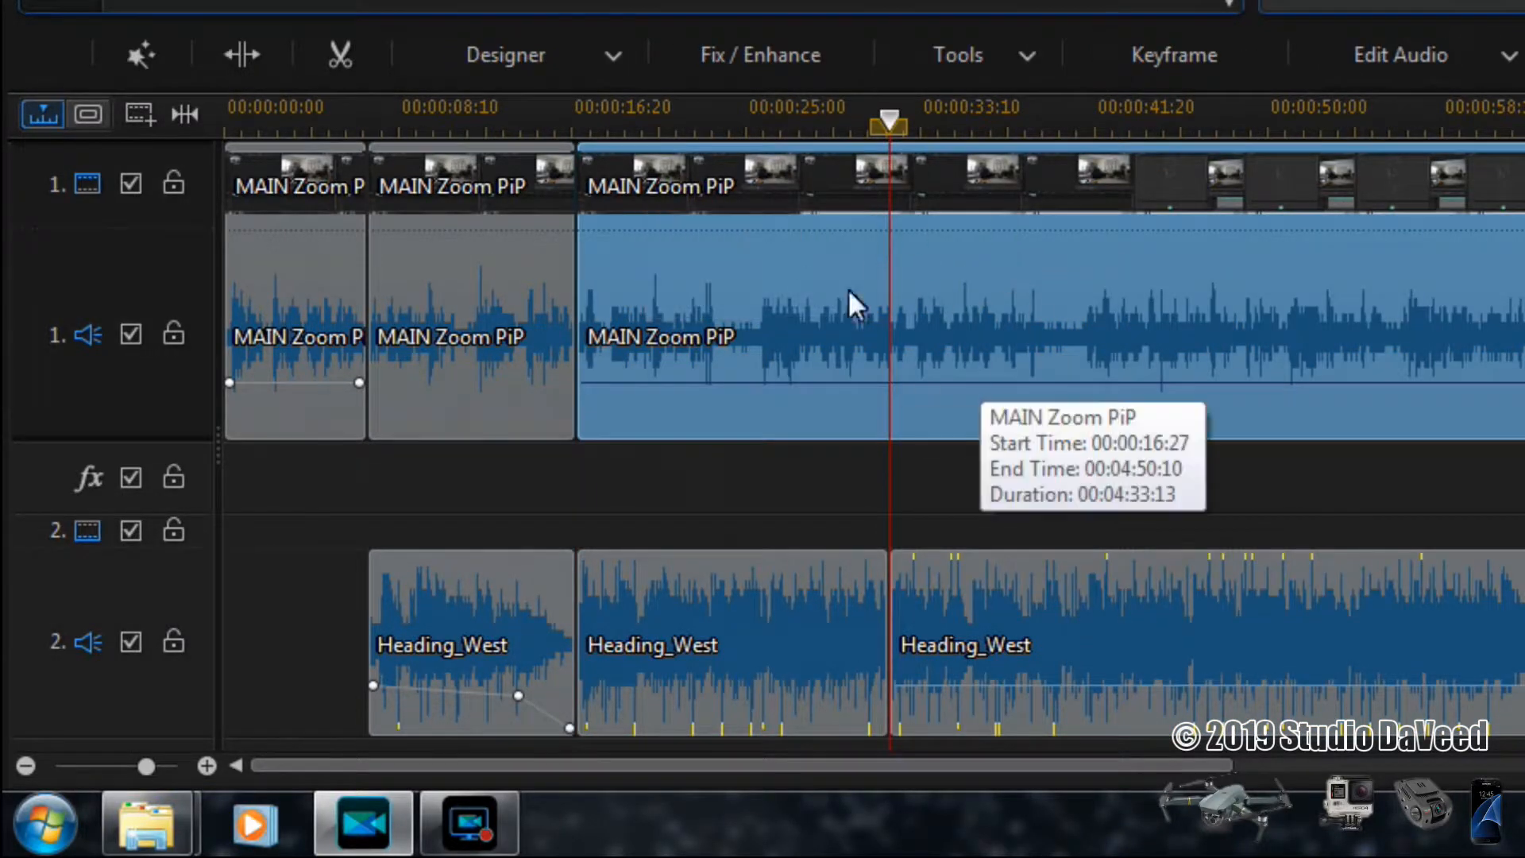
{"action": "left_click", "coordinate": [246, 54]}
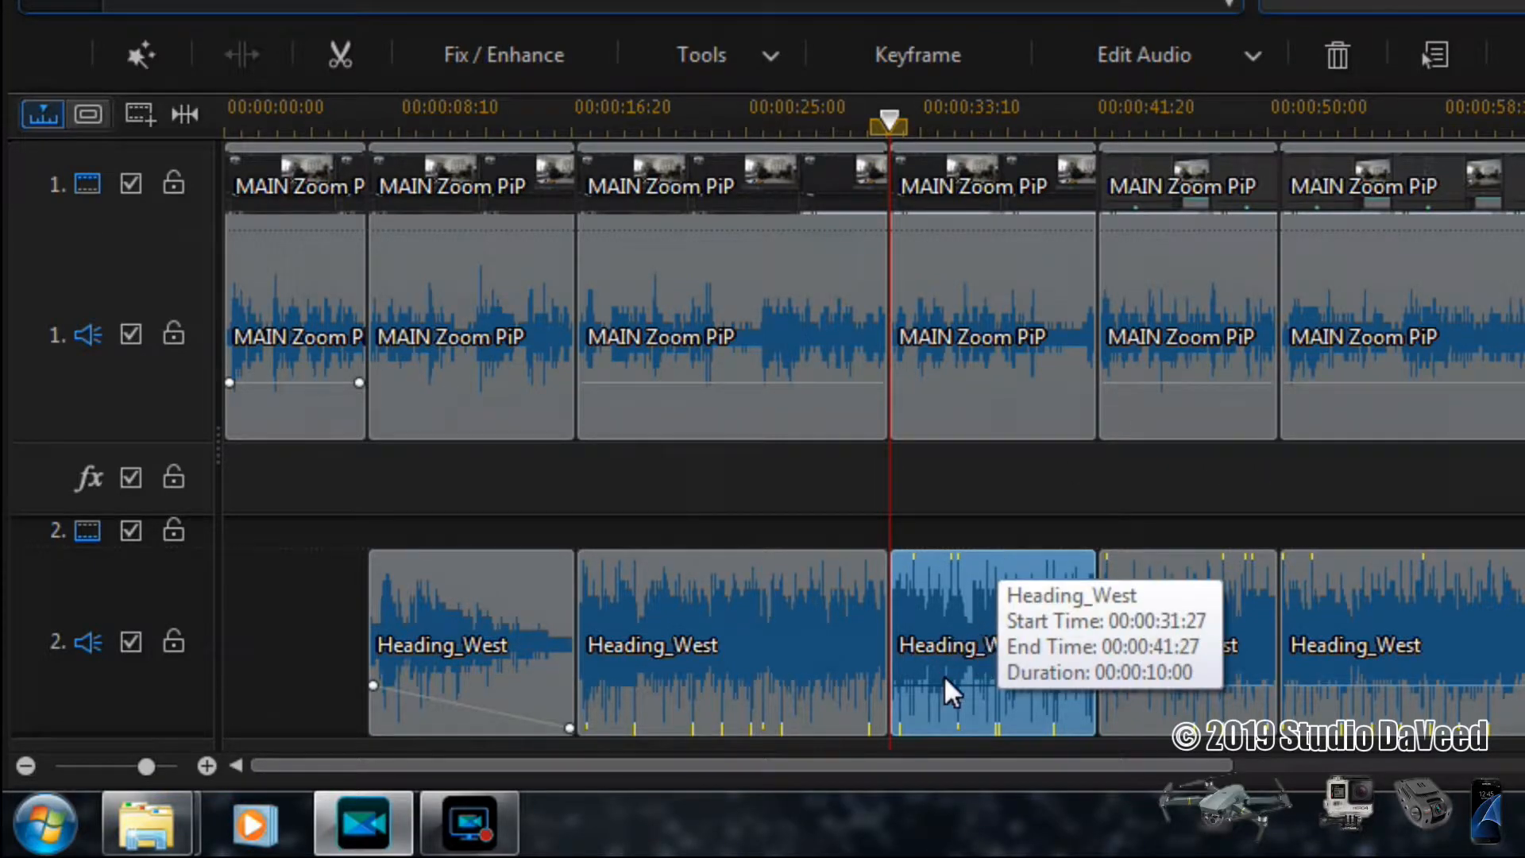
- Shape the third Heading_West segment with four volume keys, lowering the two outer ones for a fade-in and a fade-out
{"action": "left_click", "coordinate": [898, 687]}
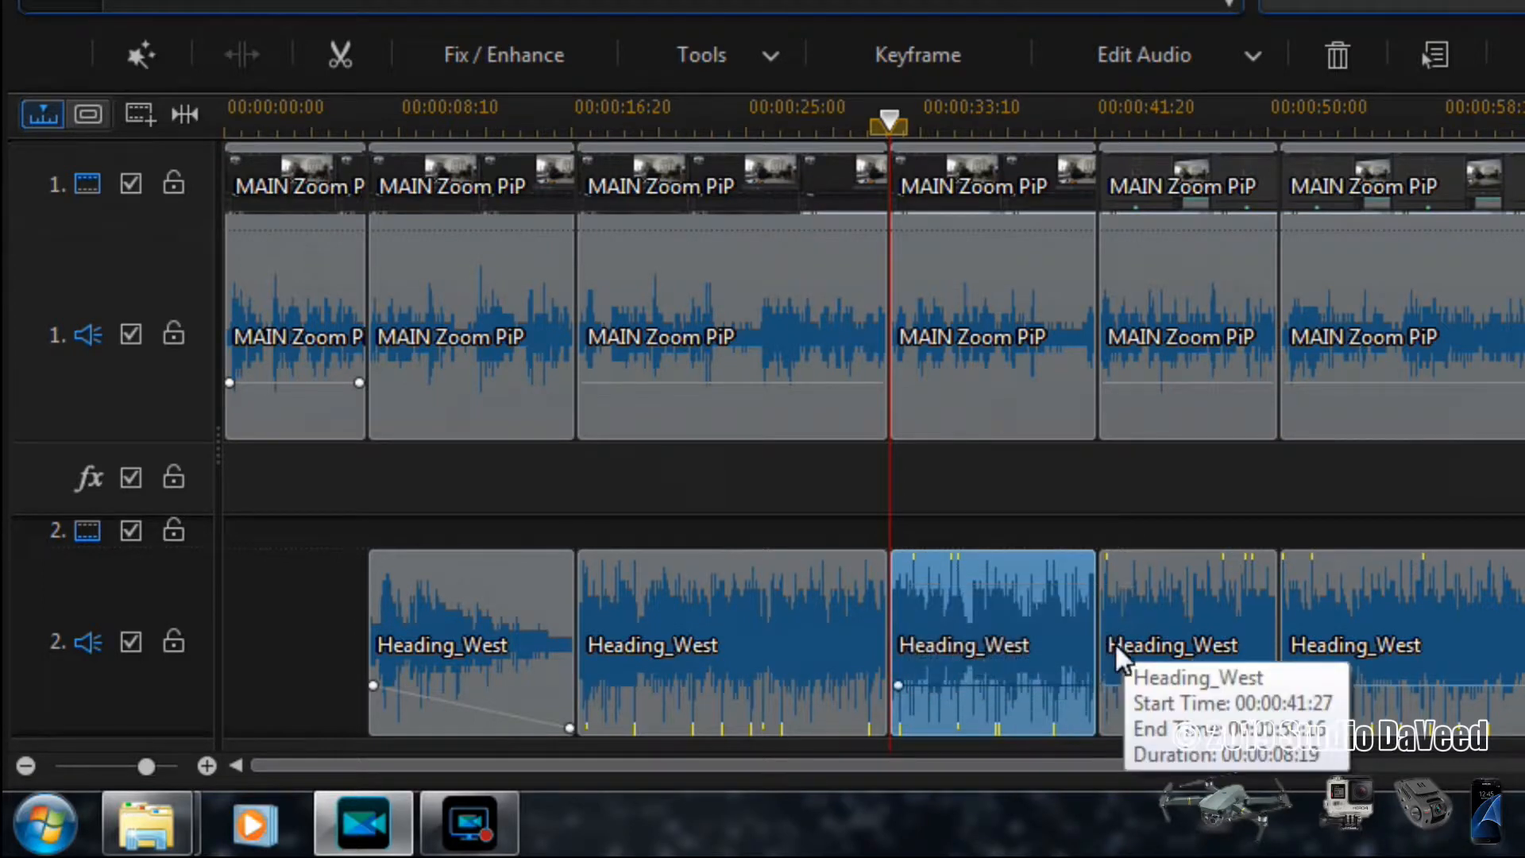
{"action": "left_click", "coordinate": [1089, 686]}
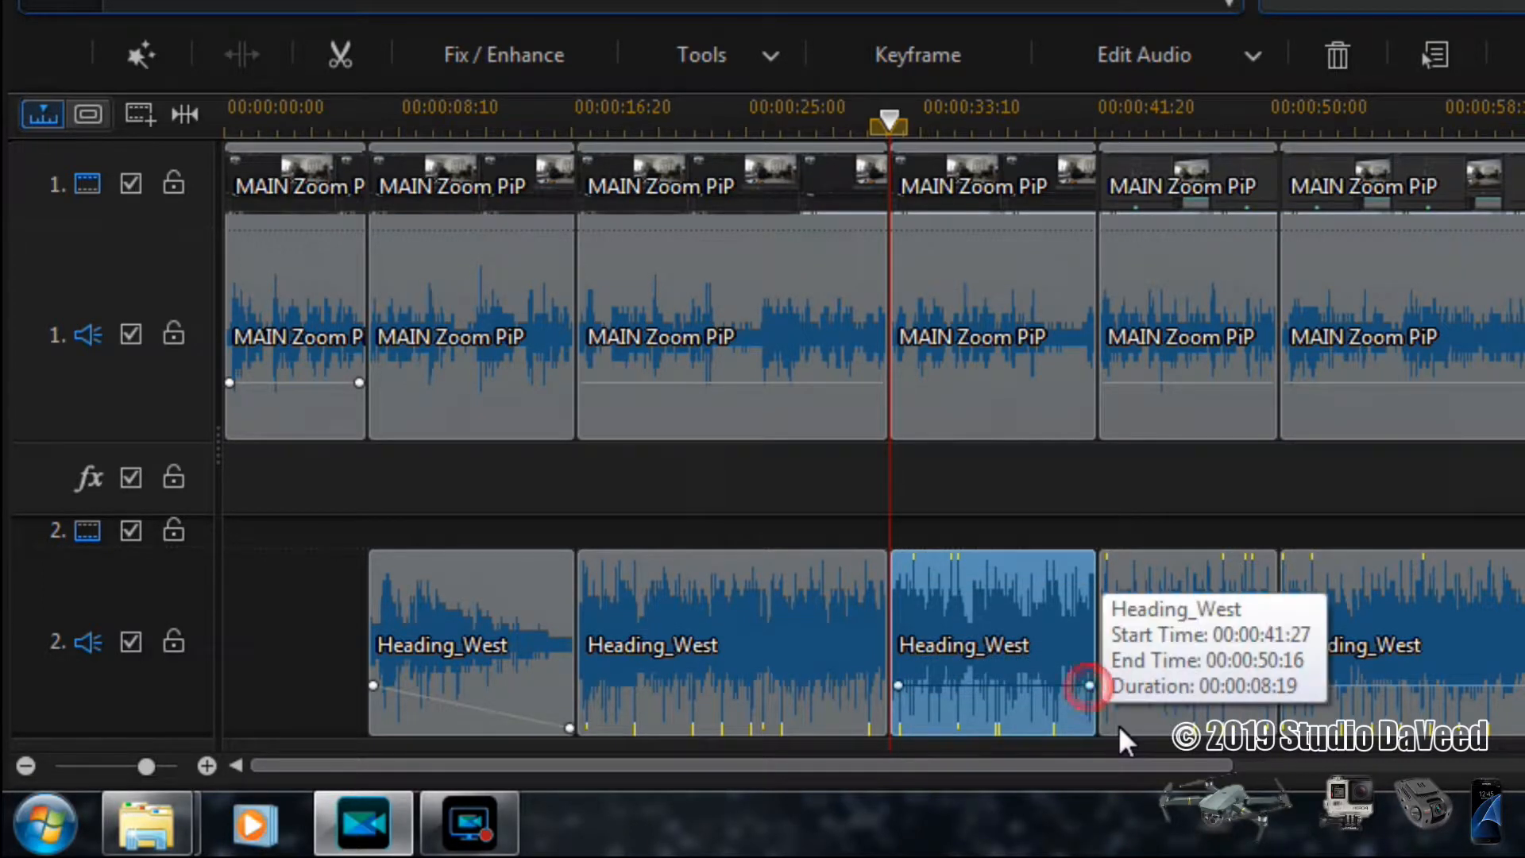
{"action": "left_click", "coordinate": [923, 686]}
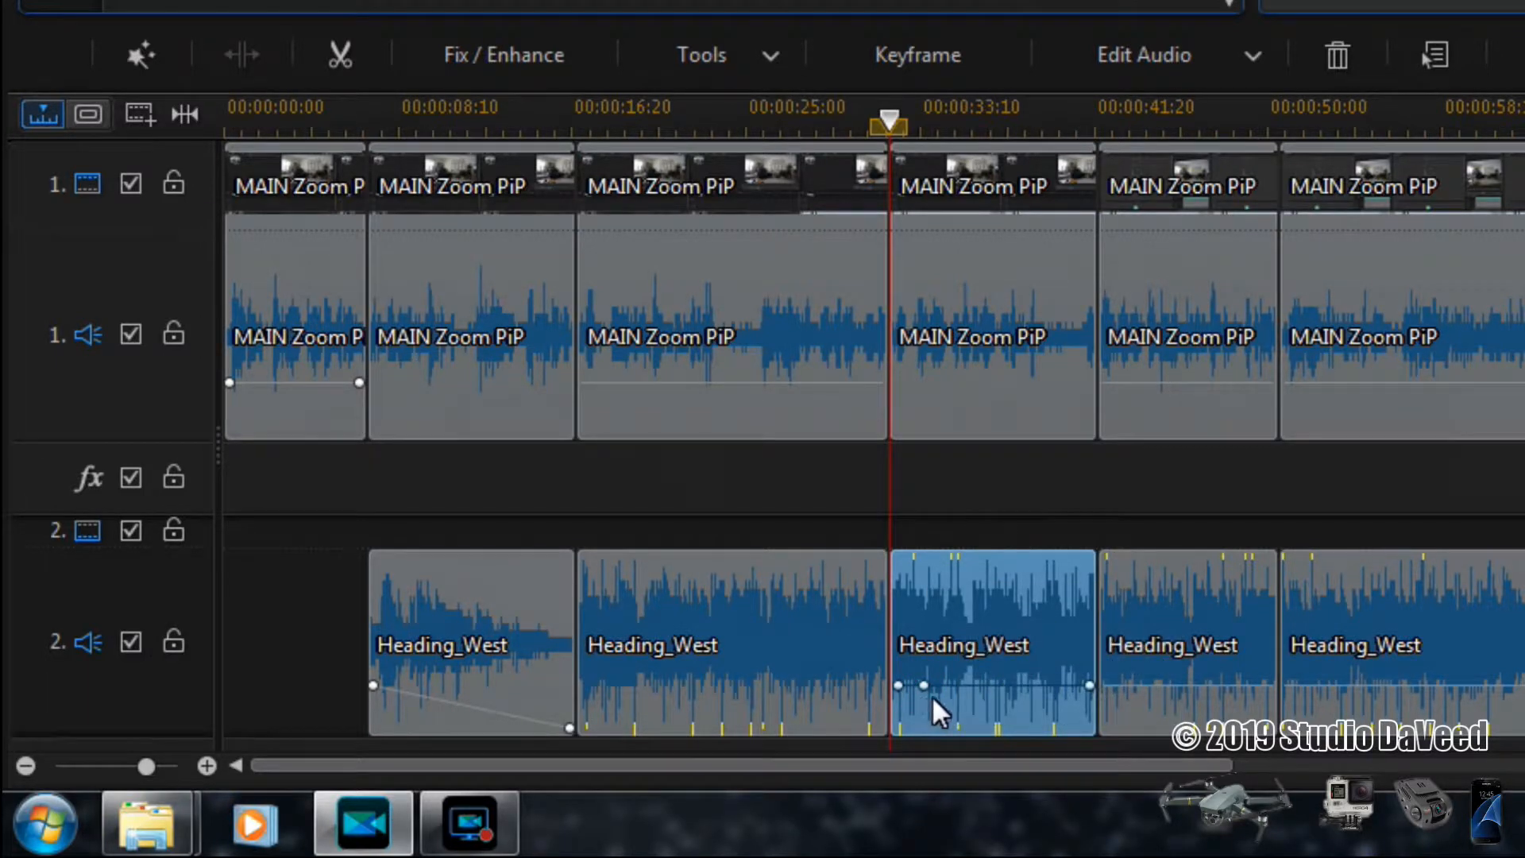
{"action": "mouse_move", "coordinate": [926, 688]}
{"action": "left_mouse_down"}
{"action": "mouse_move", "coordinate": [955, 689]}
{"action": "mouse_move", "coordinate": [933, 693]}
{"action": "left_mouse_up"}
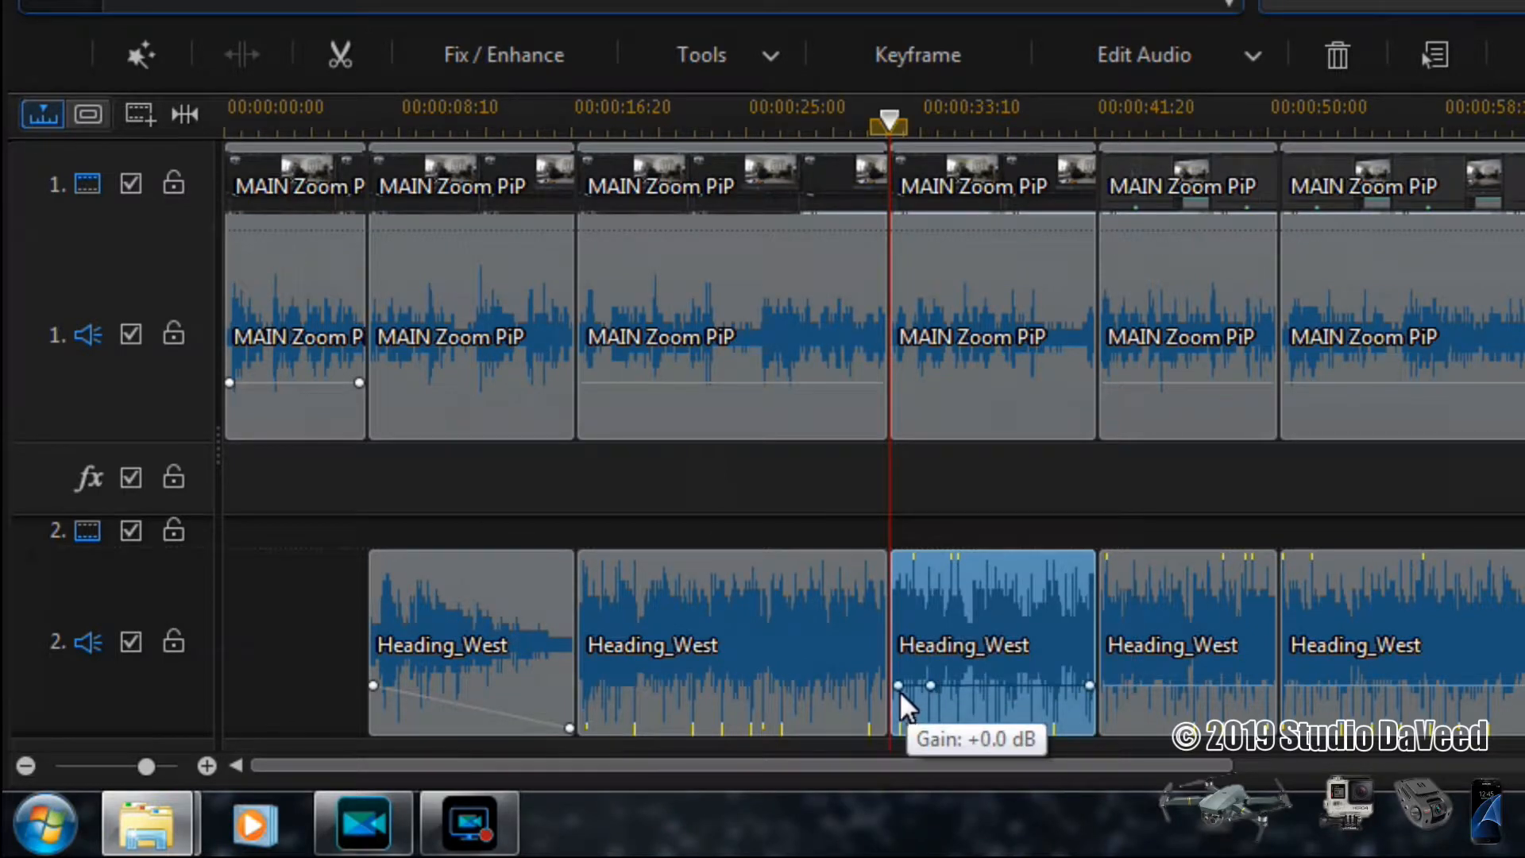
{"action": "left_click_drag", "start_coordinate": [896, 689], "coordinate": [898, 738]}
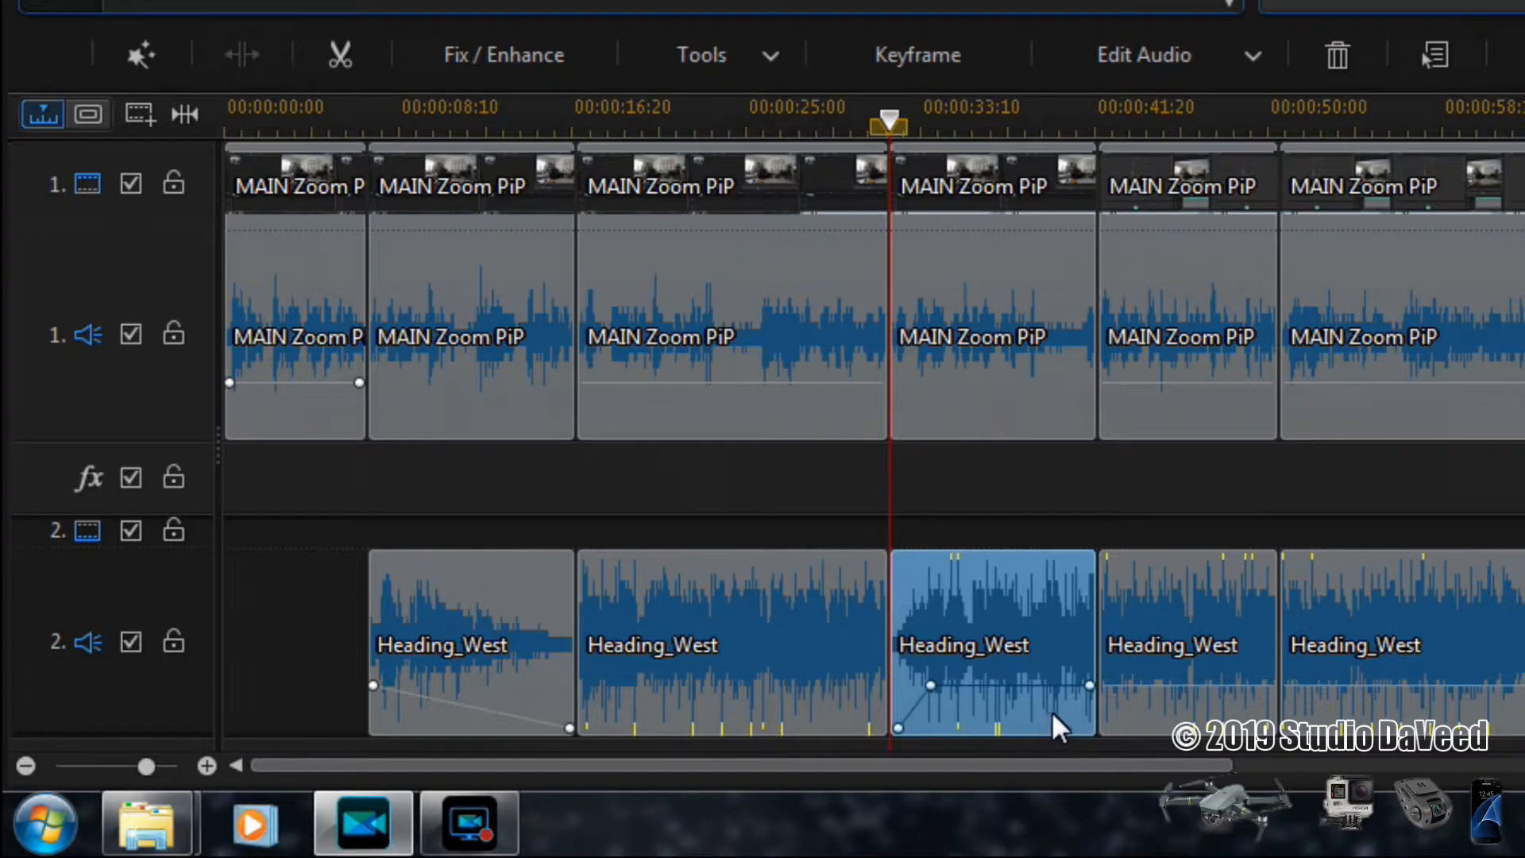
{"action": "left_click", "coordinate": [1060, 685]}
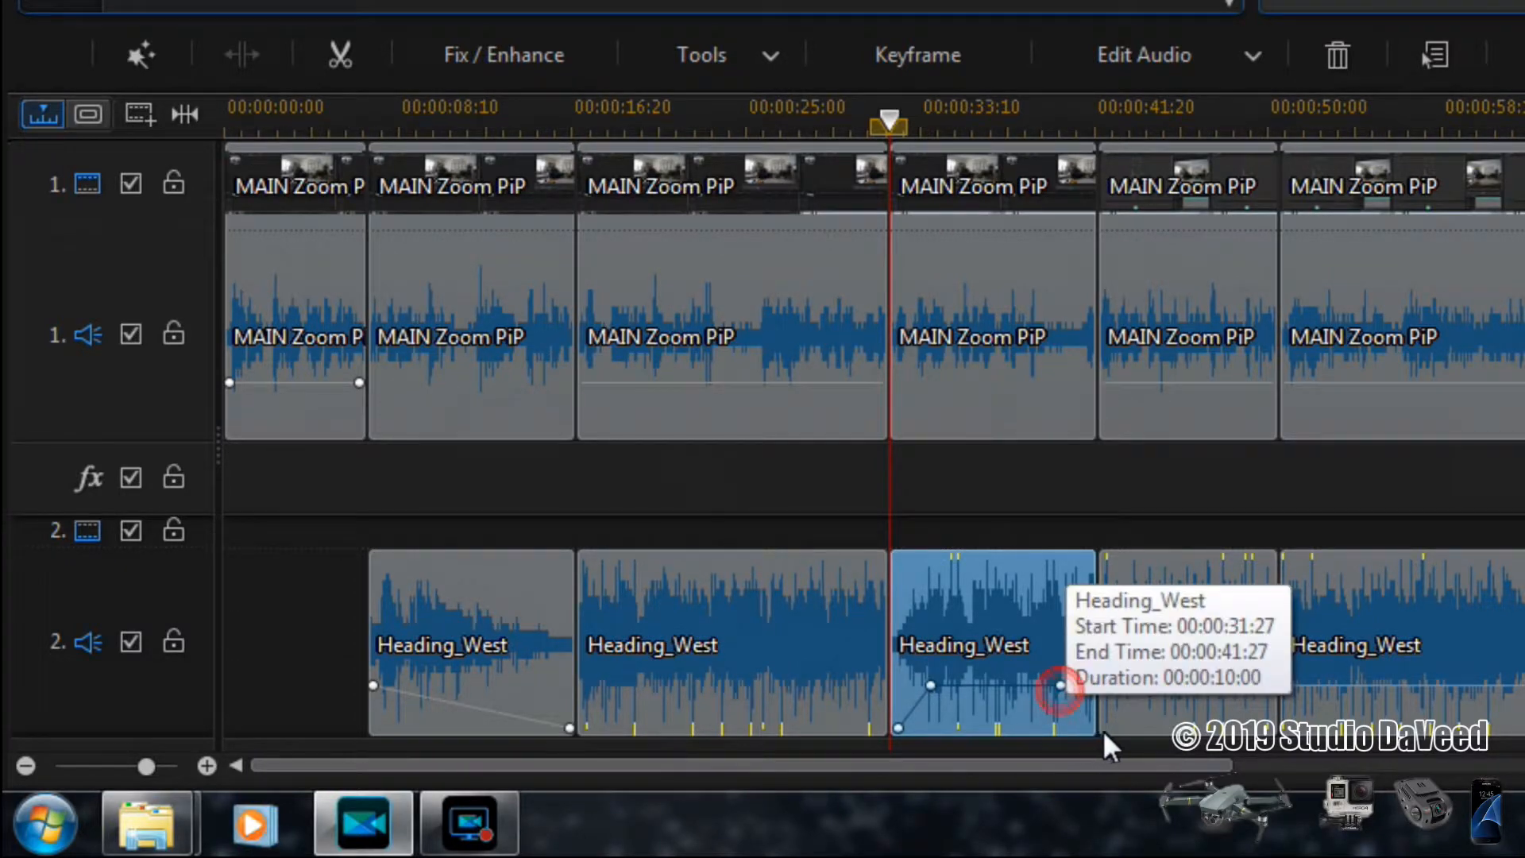
{"action": "left_click_drag", "start_coordinate": [1089, 688], "coordinate": [1094, 736]}
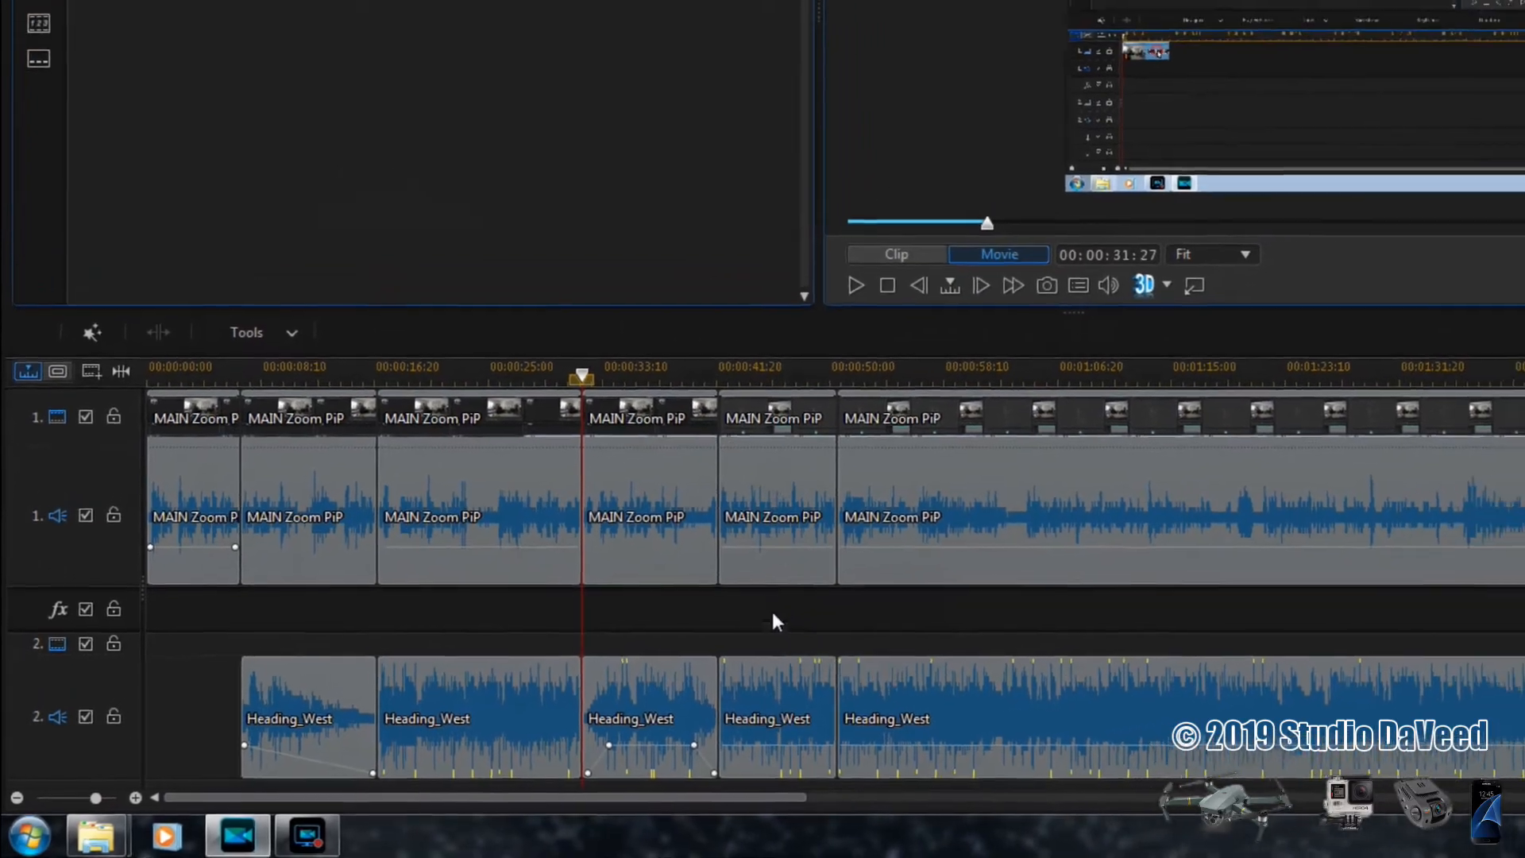
- Mute the fourth Heading_West segment and play the movie from the beginning to check the audio balance
{"action": "right_click", "coordinate": [782, 701]}
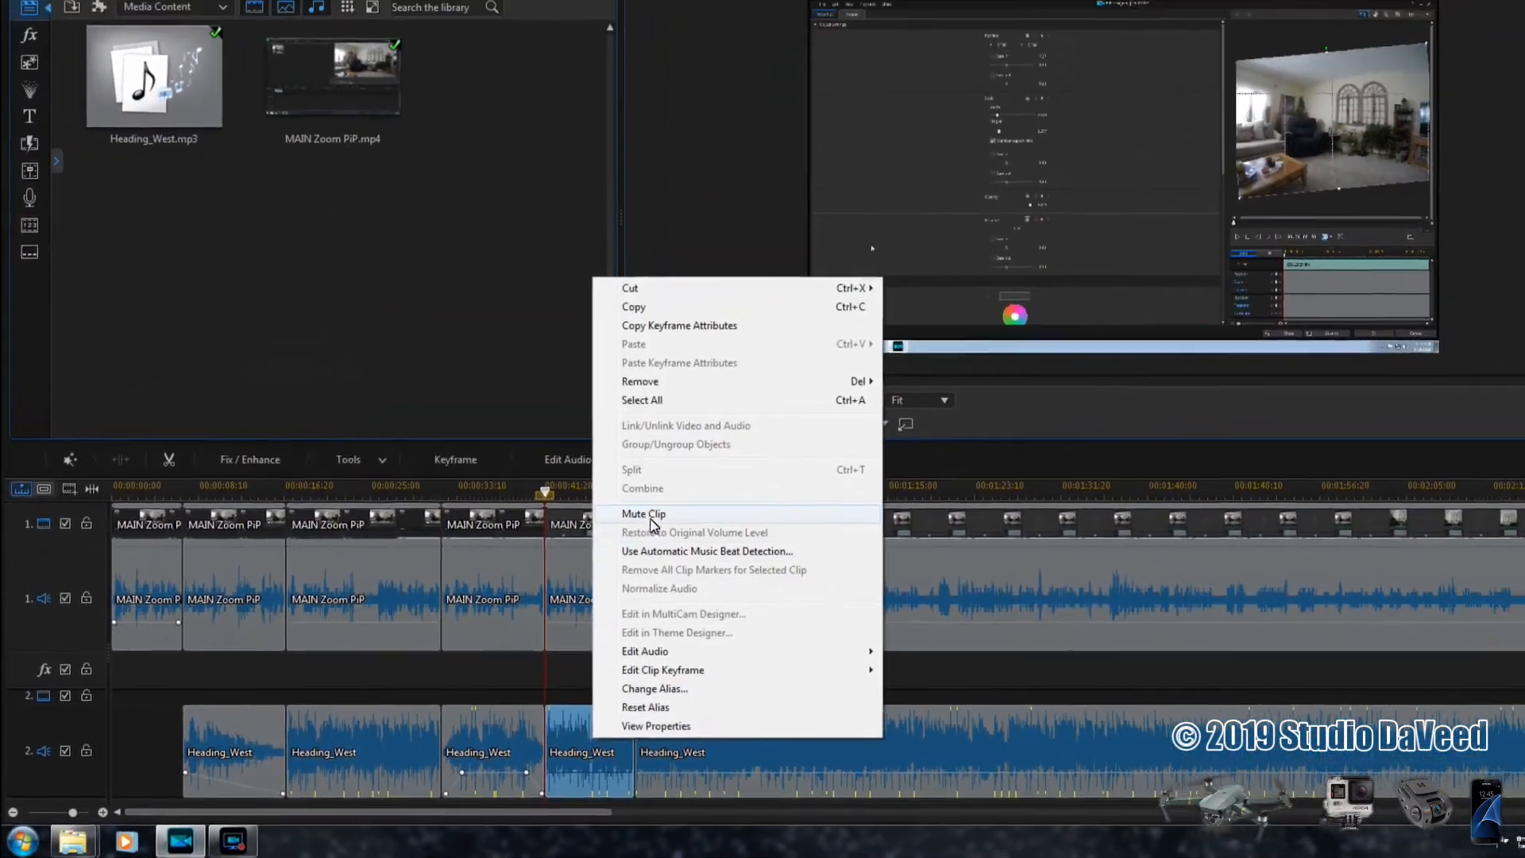
{"action": "left_click", "coordinate": [650, 522]}
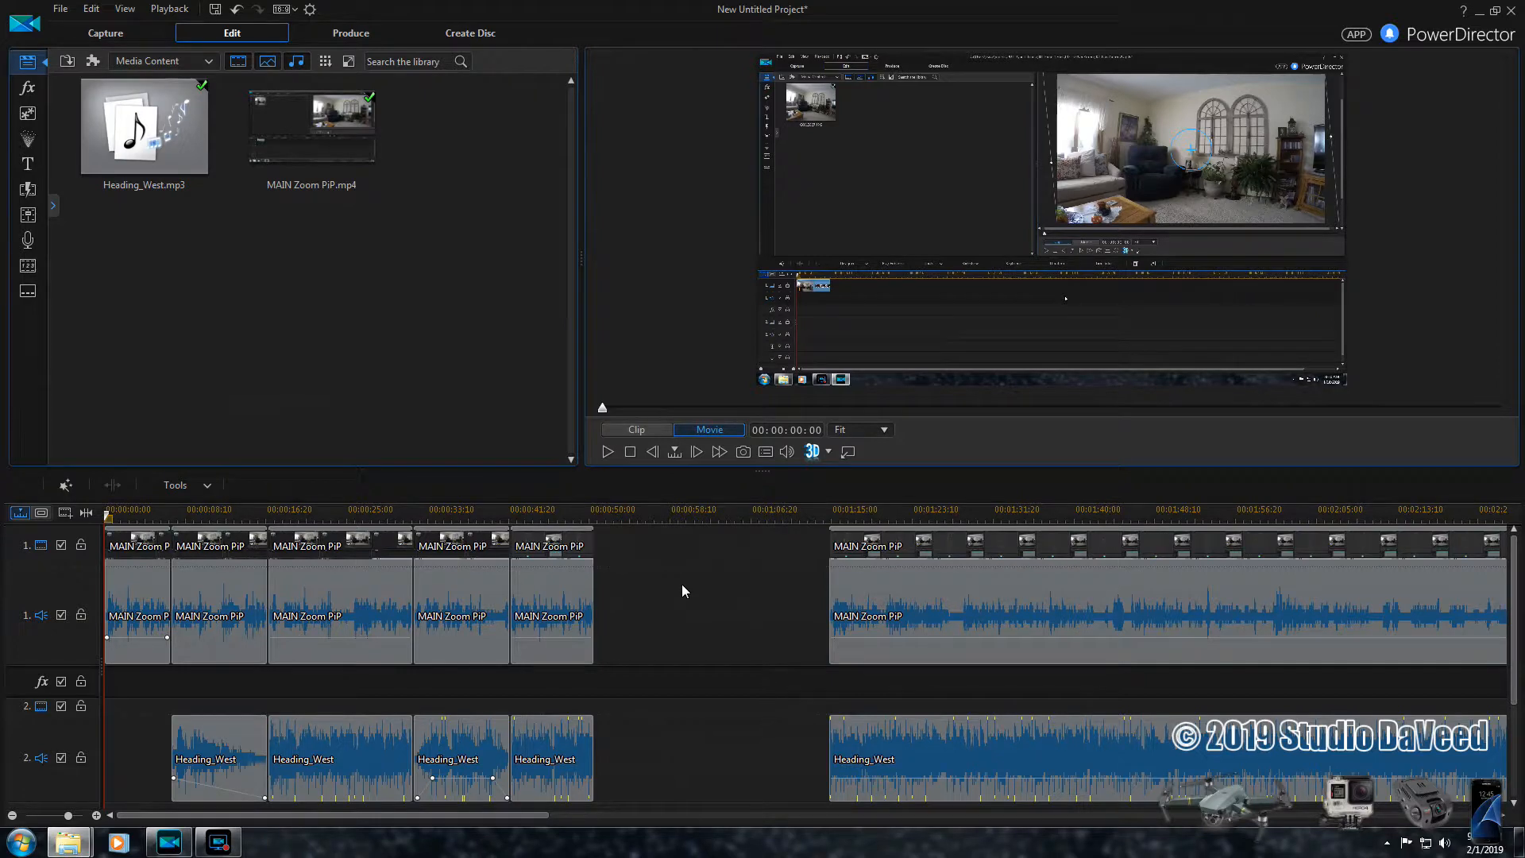
{"action": "left_click", "coordinate": [606, 453]}
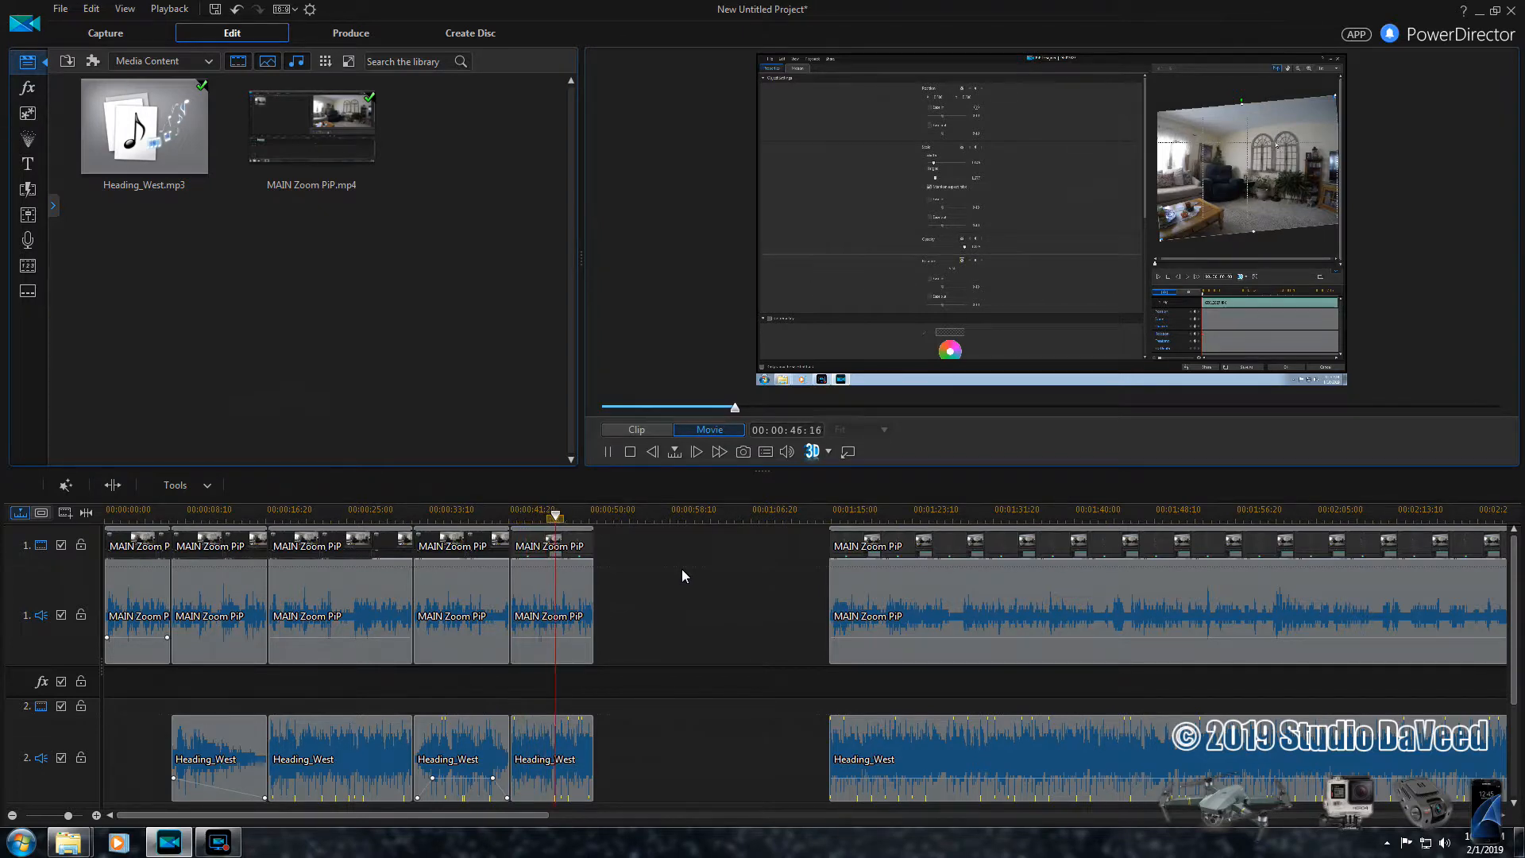
{"action": "left_click", "coordinate": [698, 583]}
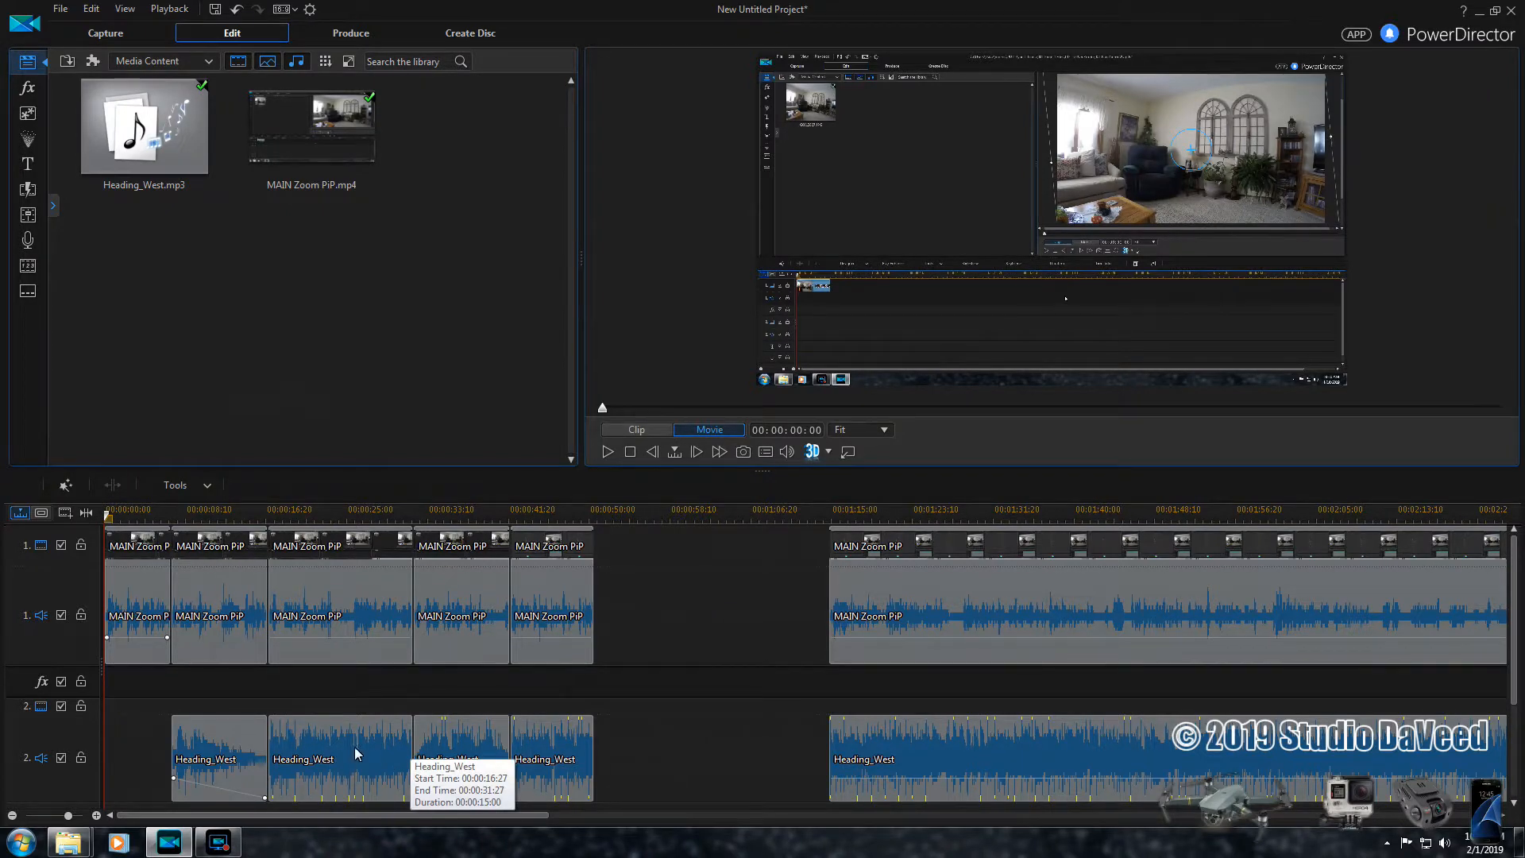
- Remove the muted second Heading_West segment below the third MAIN Zoom PiP segment, leaving the gap
{"action": "left_click", "coordinate": [330, 764]}
{"action": "right_click", "coordinate": [330, 760]}
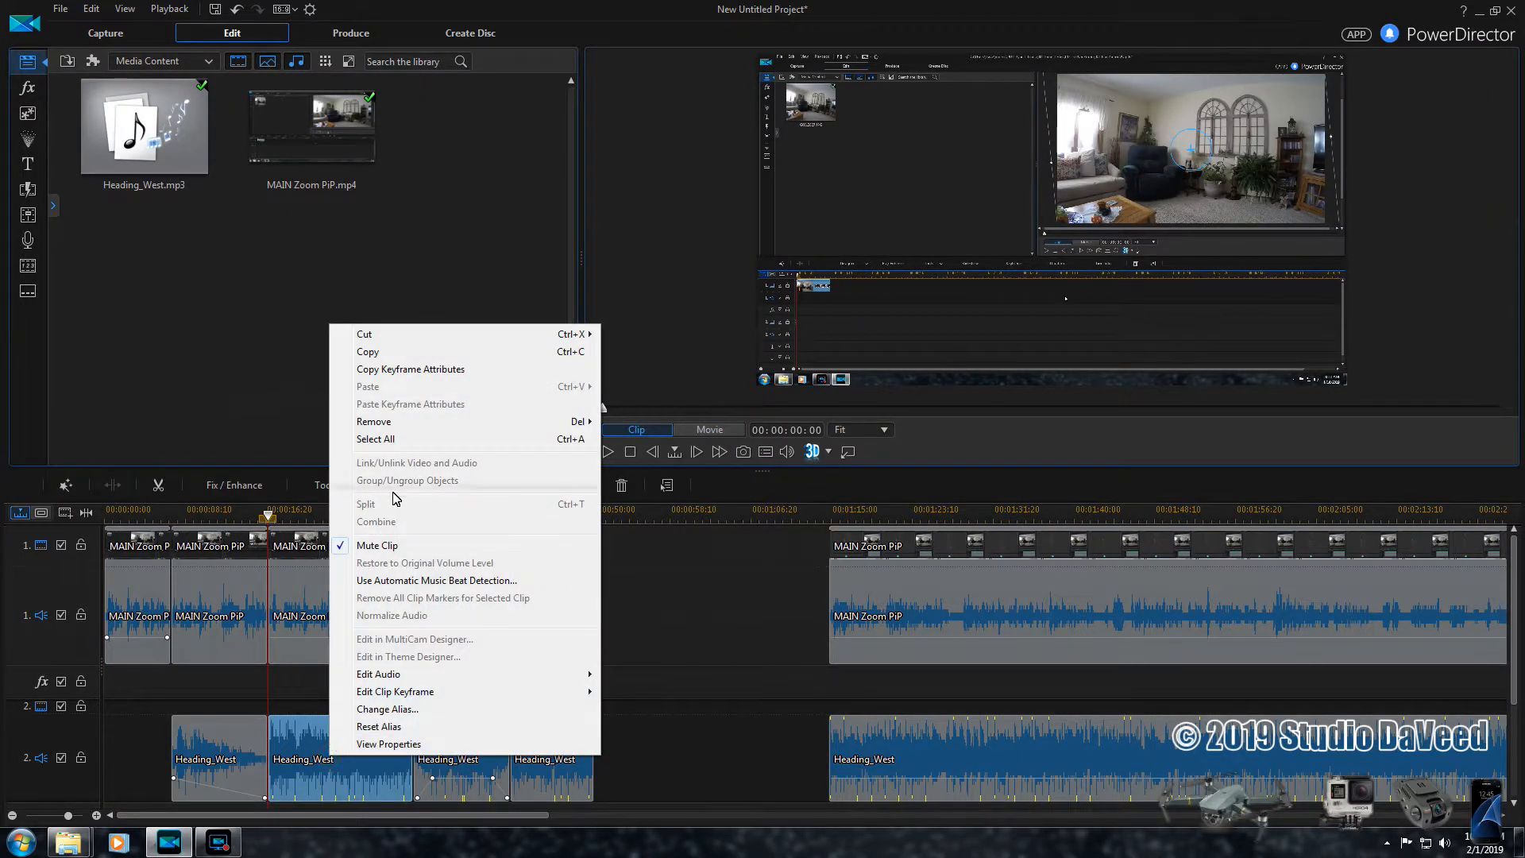
{"action": "mouse_move", "coordinate": [384, 428]}
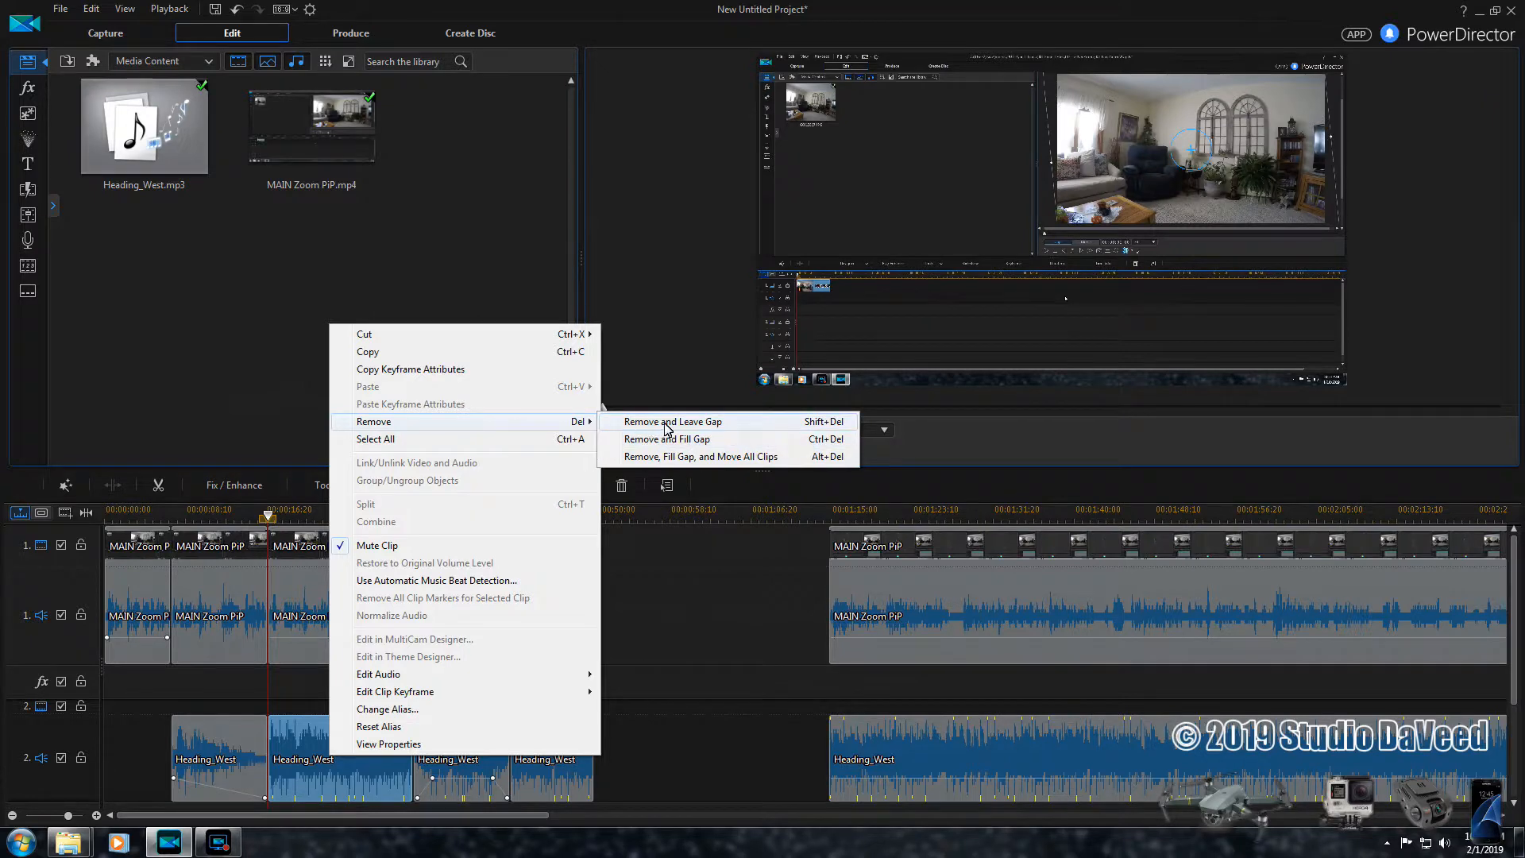
{"action": "left_click", "coordinate": [665, 427]}
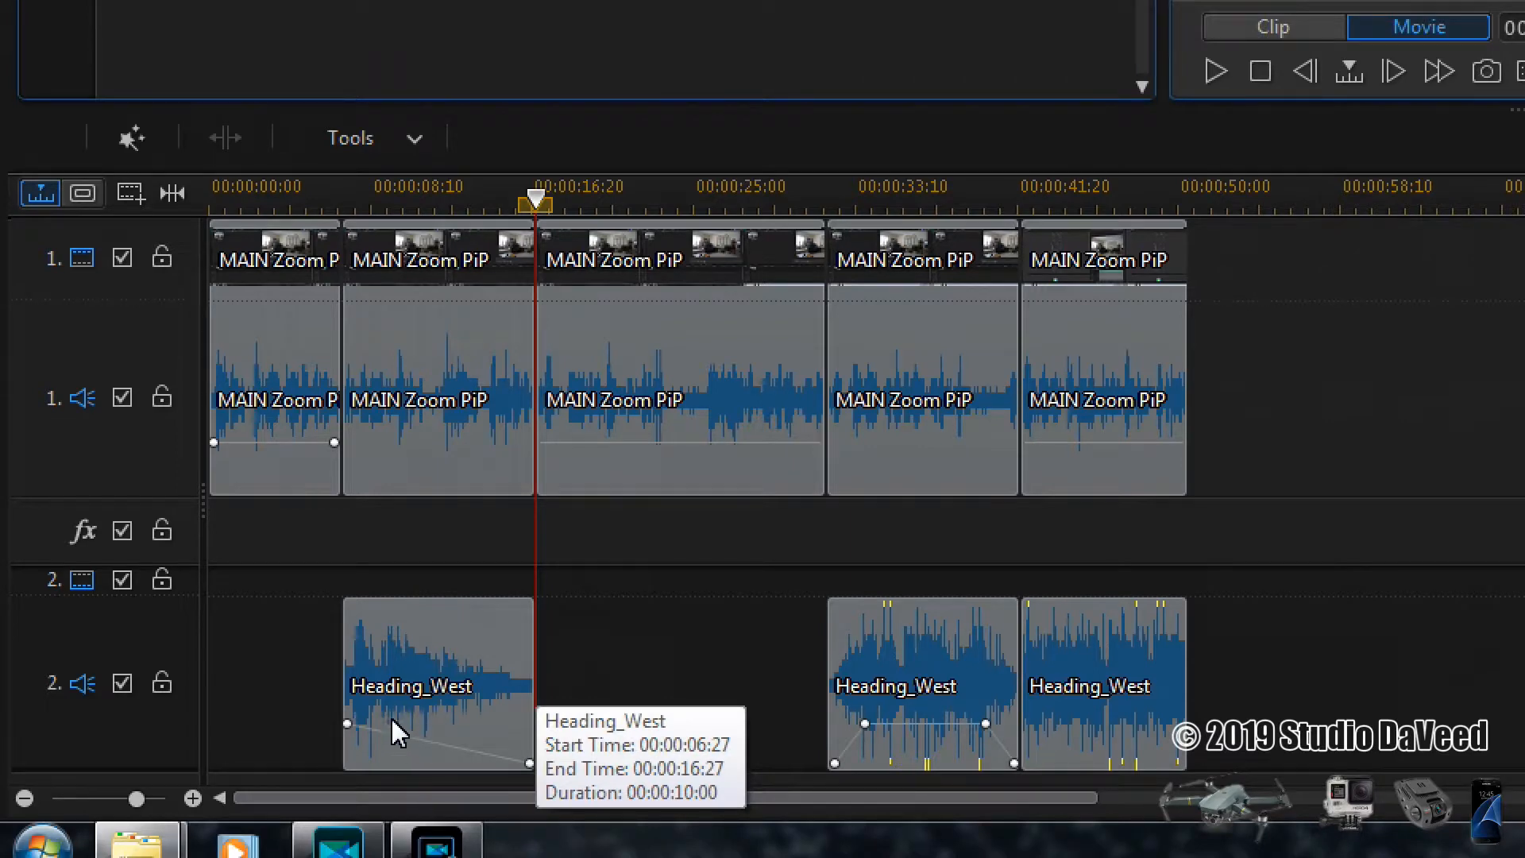
- Add a volume key at about -1.5 dB near the first Heading_West segment's start and lower its starting key for a fade-in
{"action": "left_click", "coordinate": [401, 719]}
{"action": "left_click", "coordinate": [377, 731]}
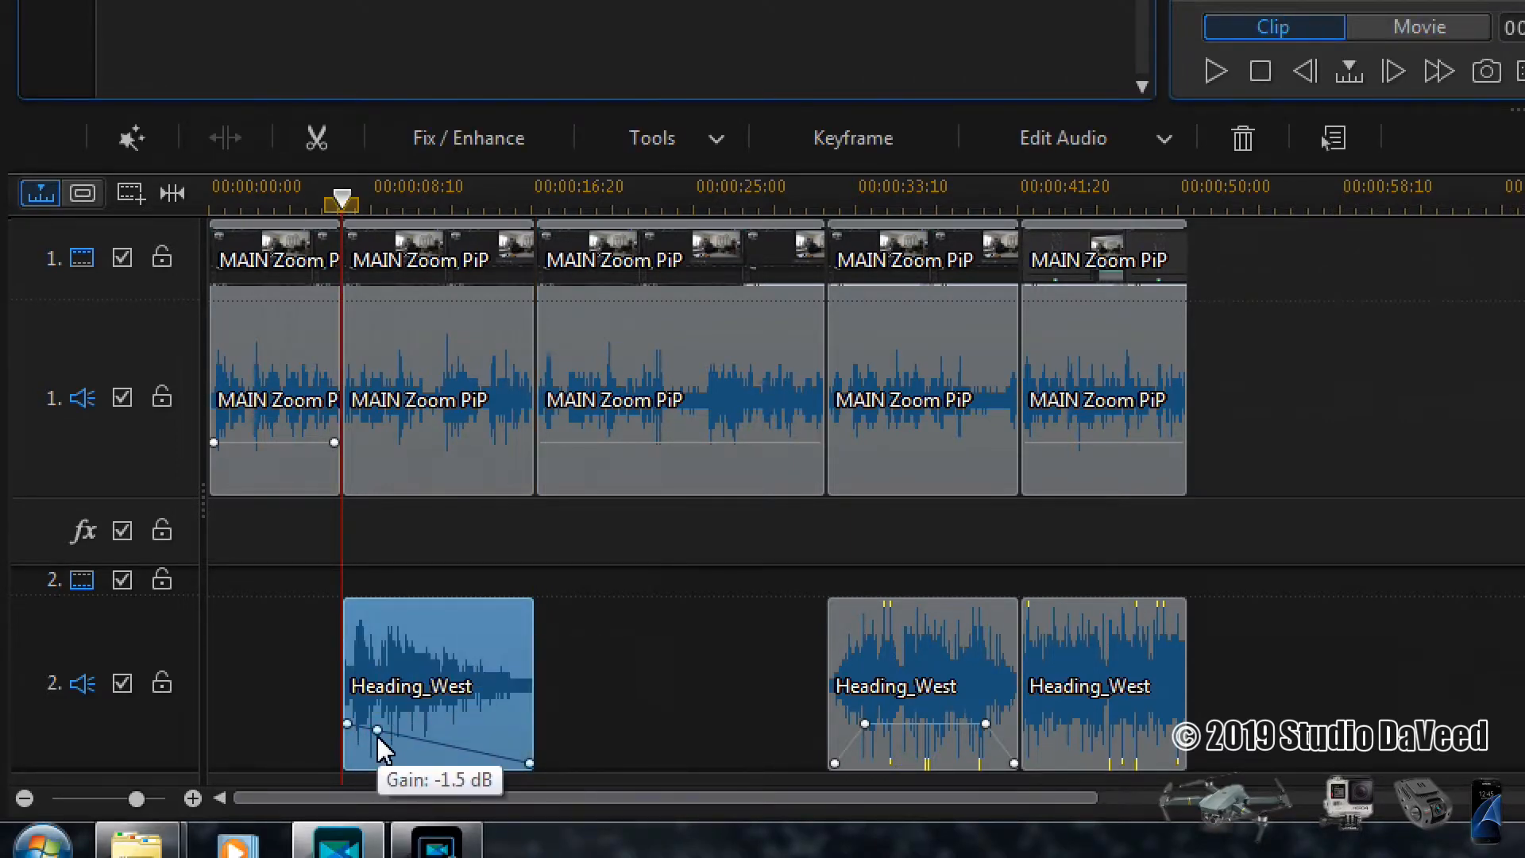
{"action": "left_click", "coordinate": [347, 725]}
{"action": "left_click_drag", "start_coordinate": [347, 725], "coordinate": [348, 750]}
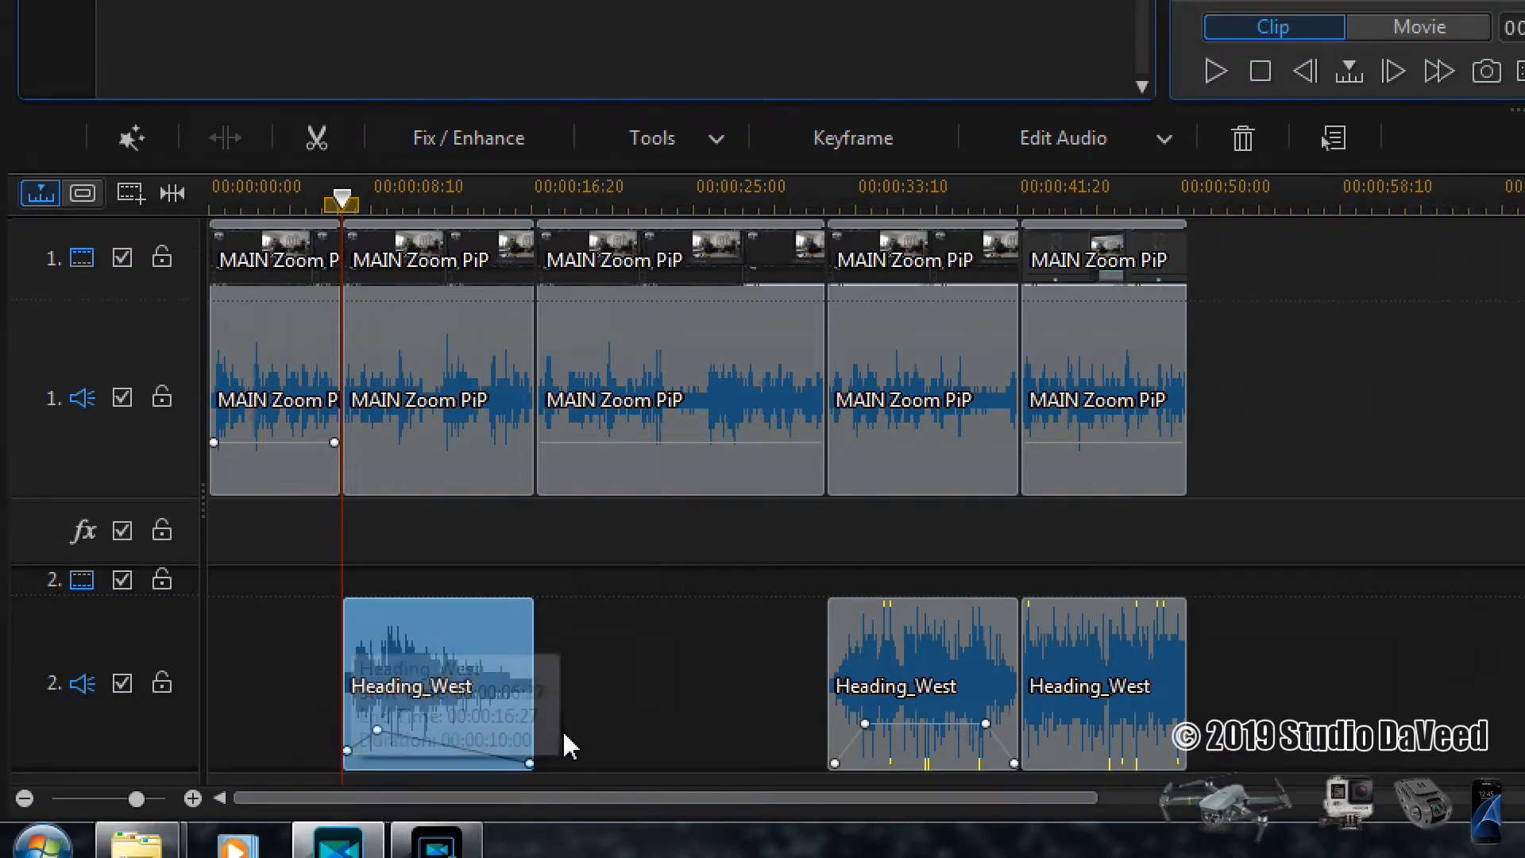
- Lower the two inner volume keys of the Heading_West segment below the fourth MAIN Zoom PiP segment to reduce its music level
{"action": "left_click", "coordinate": [912, 667]}
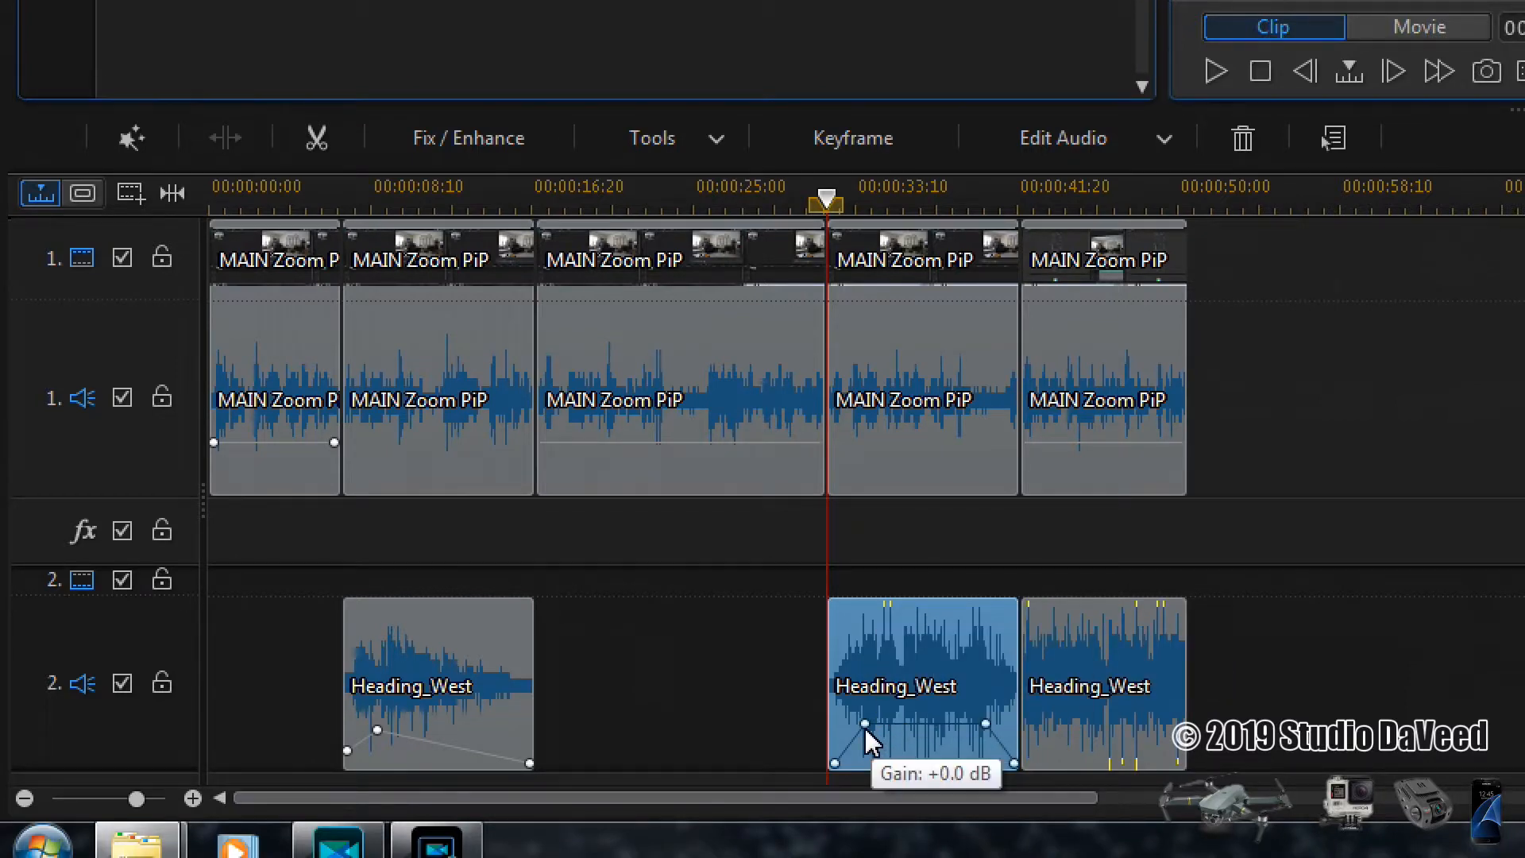
{"action": "left_click_drag", "start_coordinate": [865, 729], "coordinate": [869, 744]}
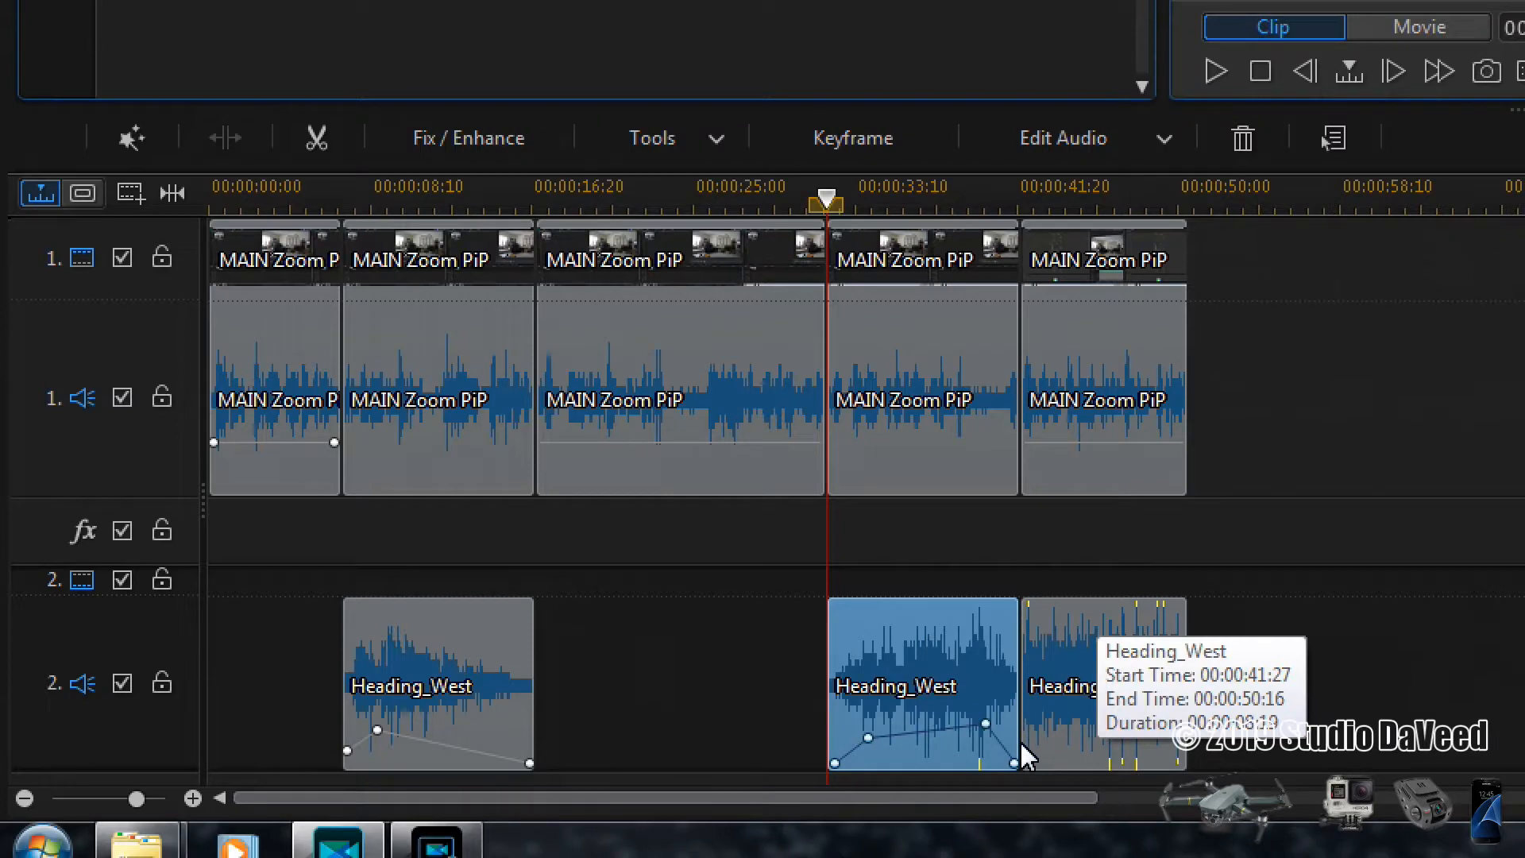
{"action": "left_click_drag", "start_coordinate": [986, 723], "coordinate": [988, 740]}
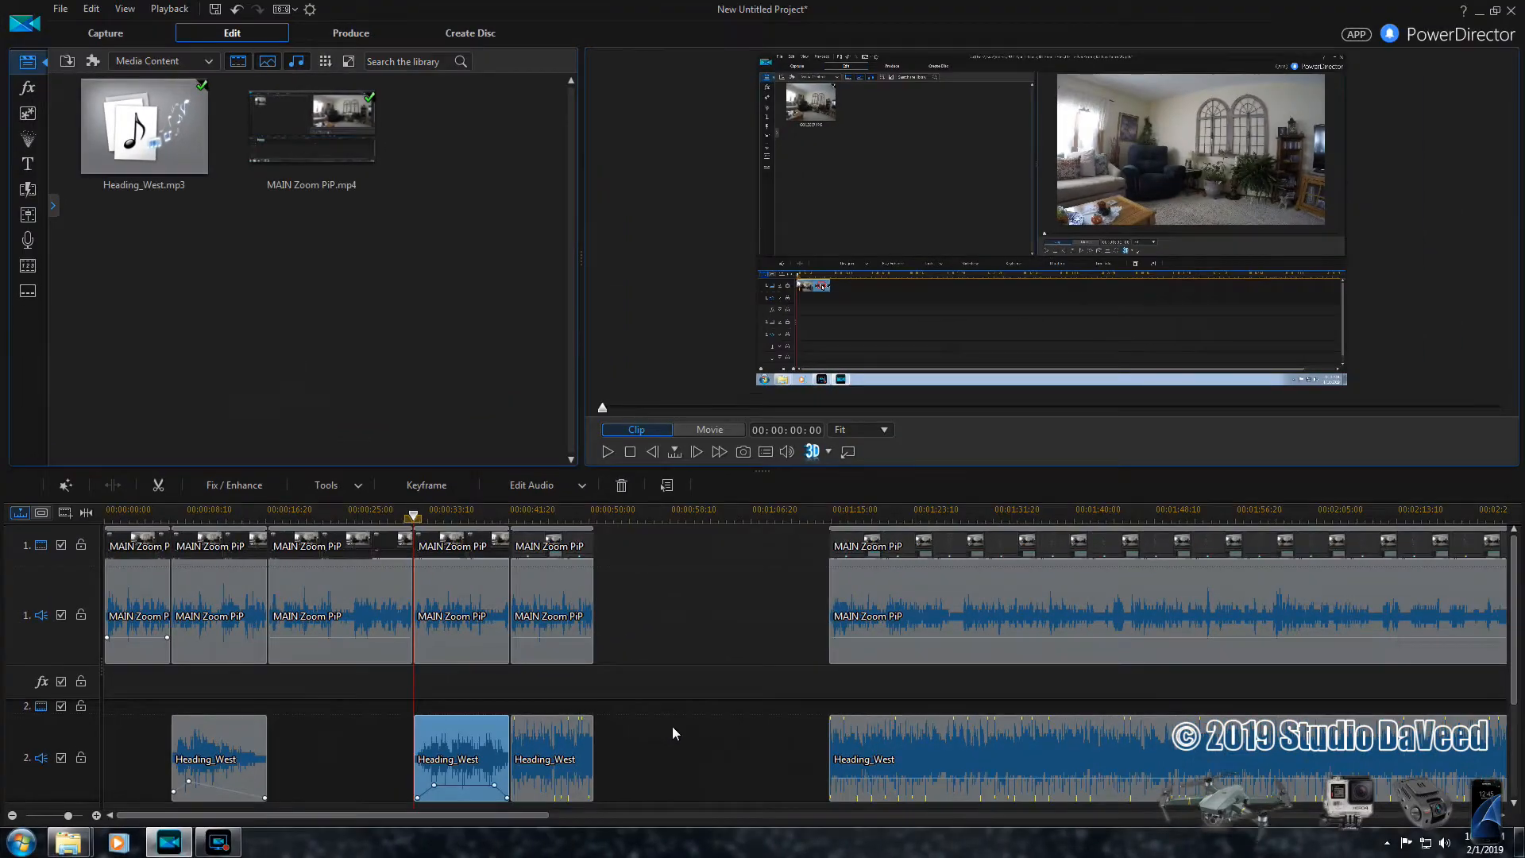
- Remove the muted Heading_West segment below the fifth MAIN Zoom PiP segment, leaving the gap, and play back the movie, skipping ahead to the second music segment
{"action": "left_click", "coordinate": [550, 743]}
{"action": "right_click", "coordinate": [550, 744]}
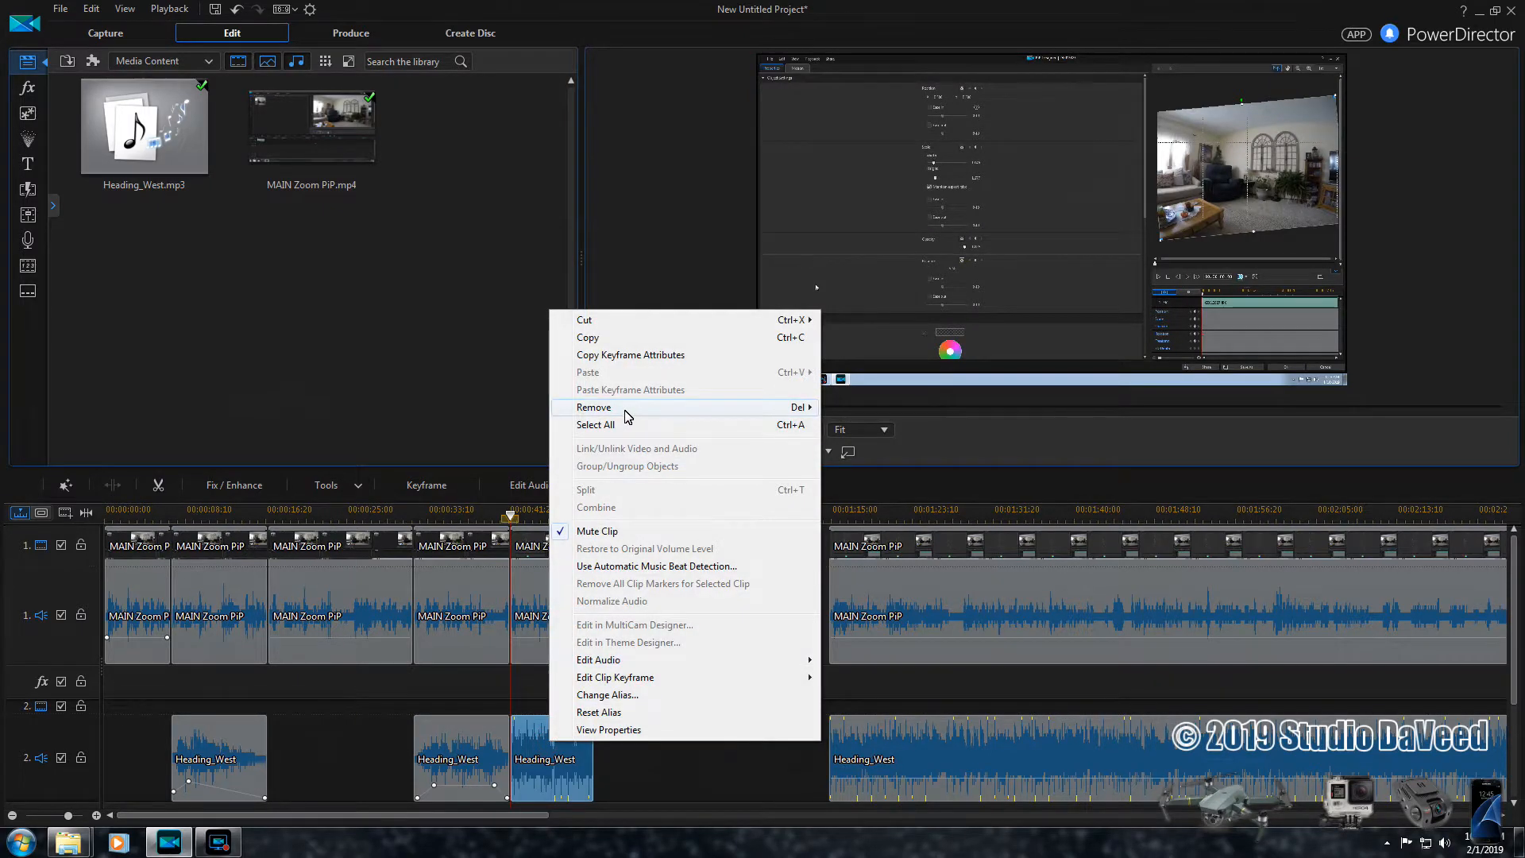
{"action": "mouse_move", "coordinate": [635, 407]}
{"action": "left_click", "coordinate": [900, 408]}
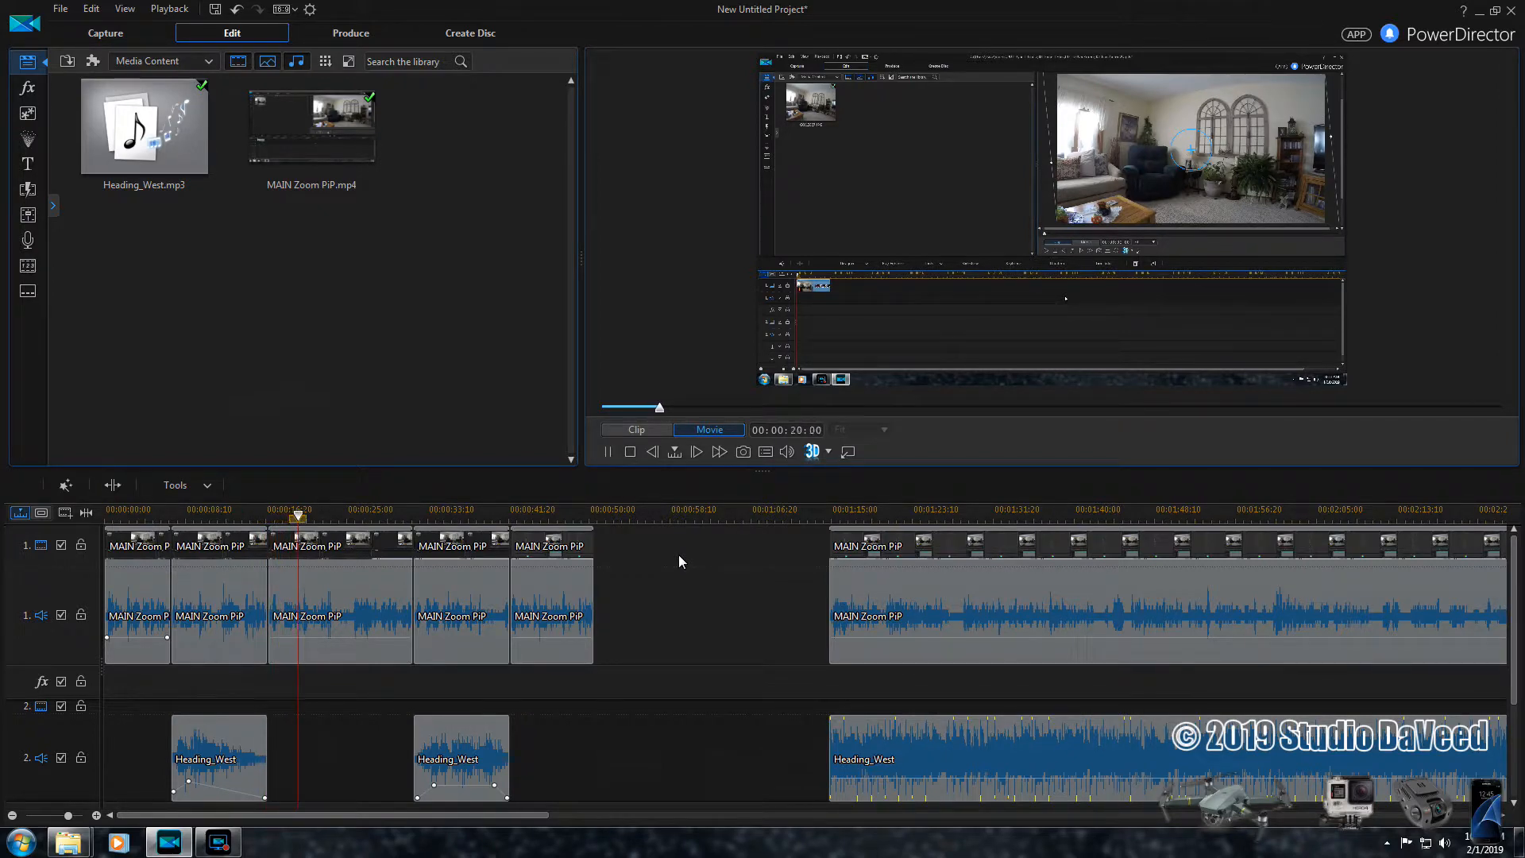
{"action": "left_click", "coordinate": [389, 516]}
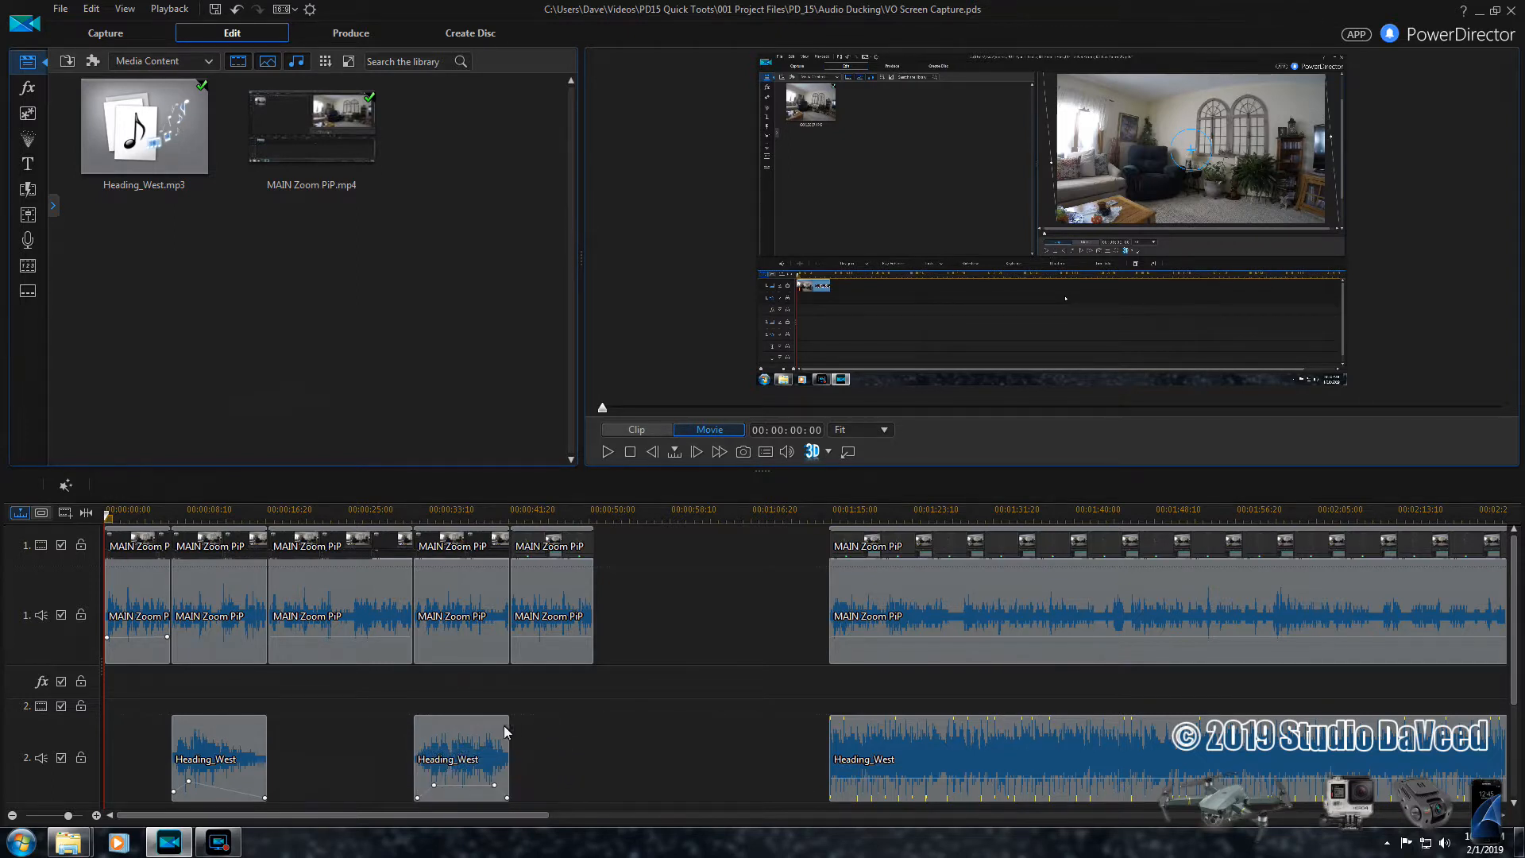
- Move the second remaining Heading_West segment against the first one's end, and return it to near the start of the fourth MAIN Zoom PiP segment
{"action": "left_click", "coordinate": [454, 731]}
{"action": "left_click_drag", "start_coordinate": [454, 731], "coordinate": [309, 731]}
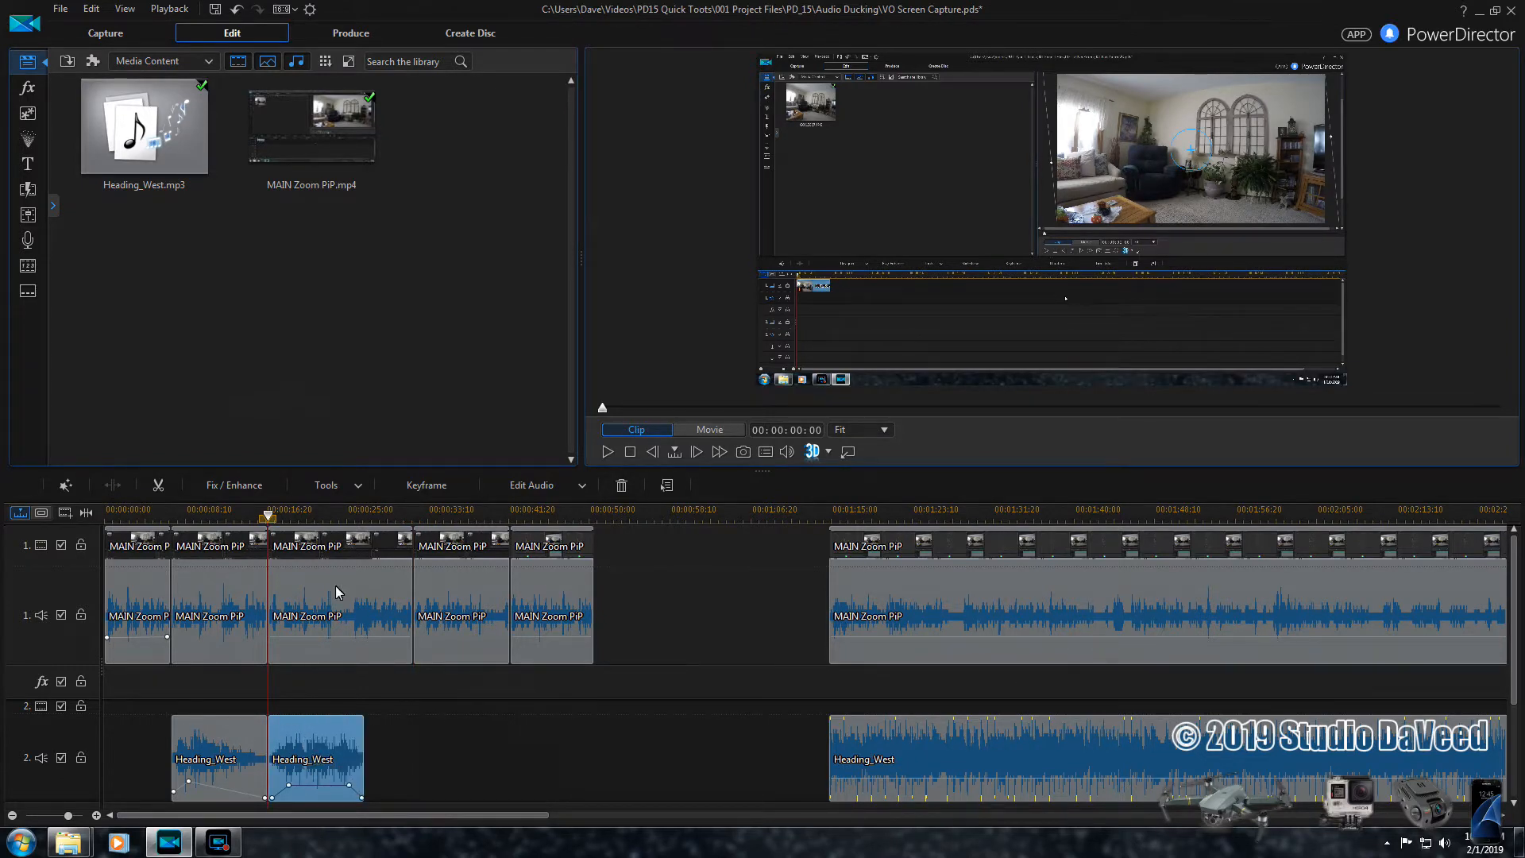
{"action": "left_click_drag", "start_coordinate": [305, 765], "coordinate": [438, 767]}
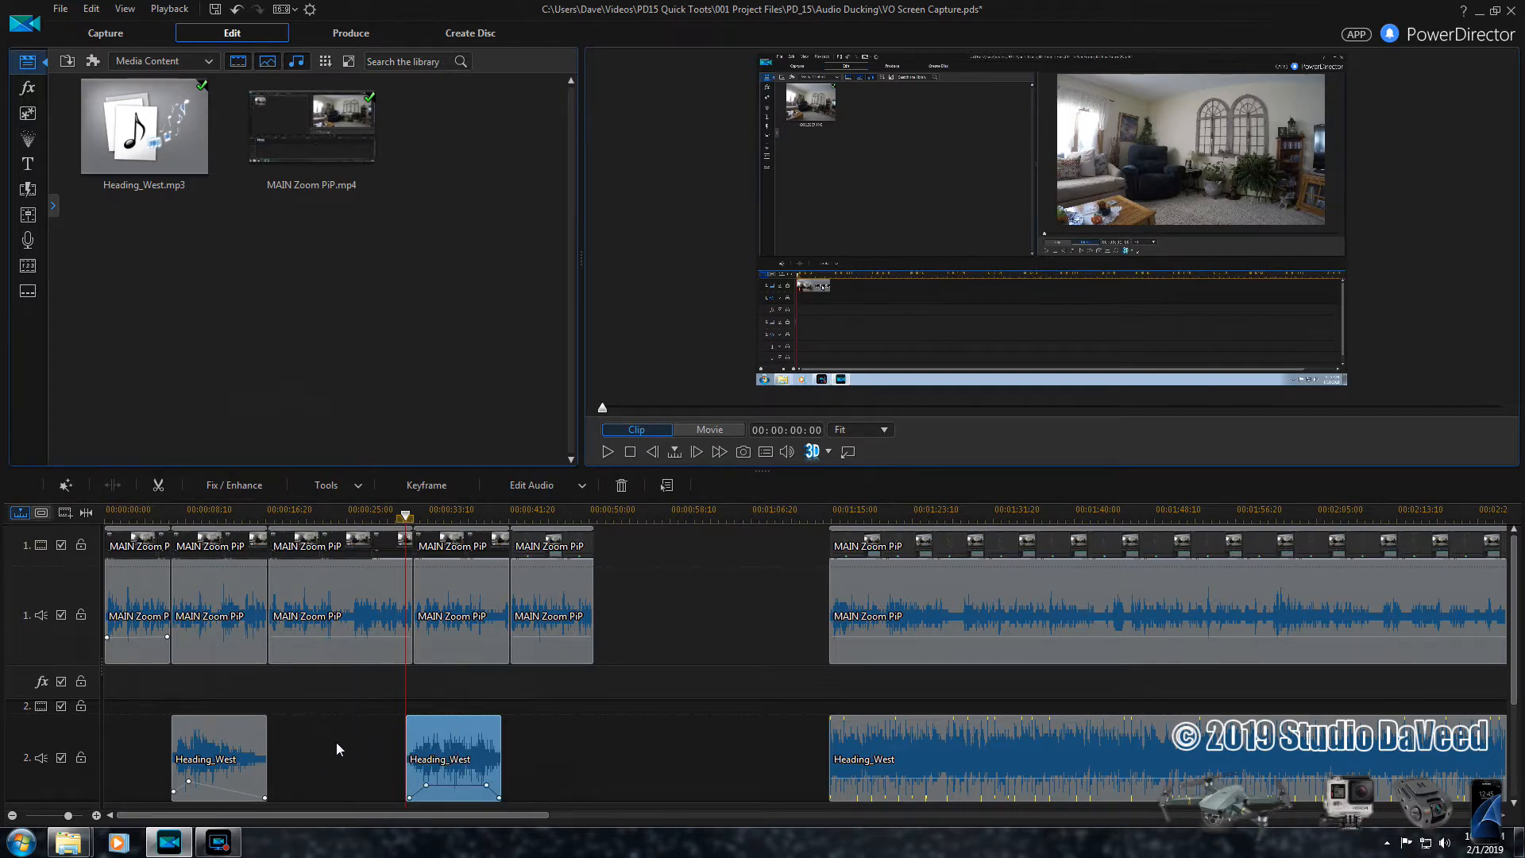
- Minimize all windows to show the desktop
{"action": "key", "text": "super+d"}
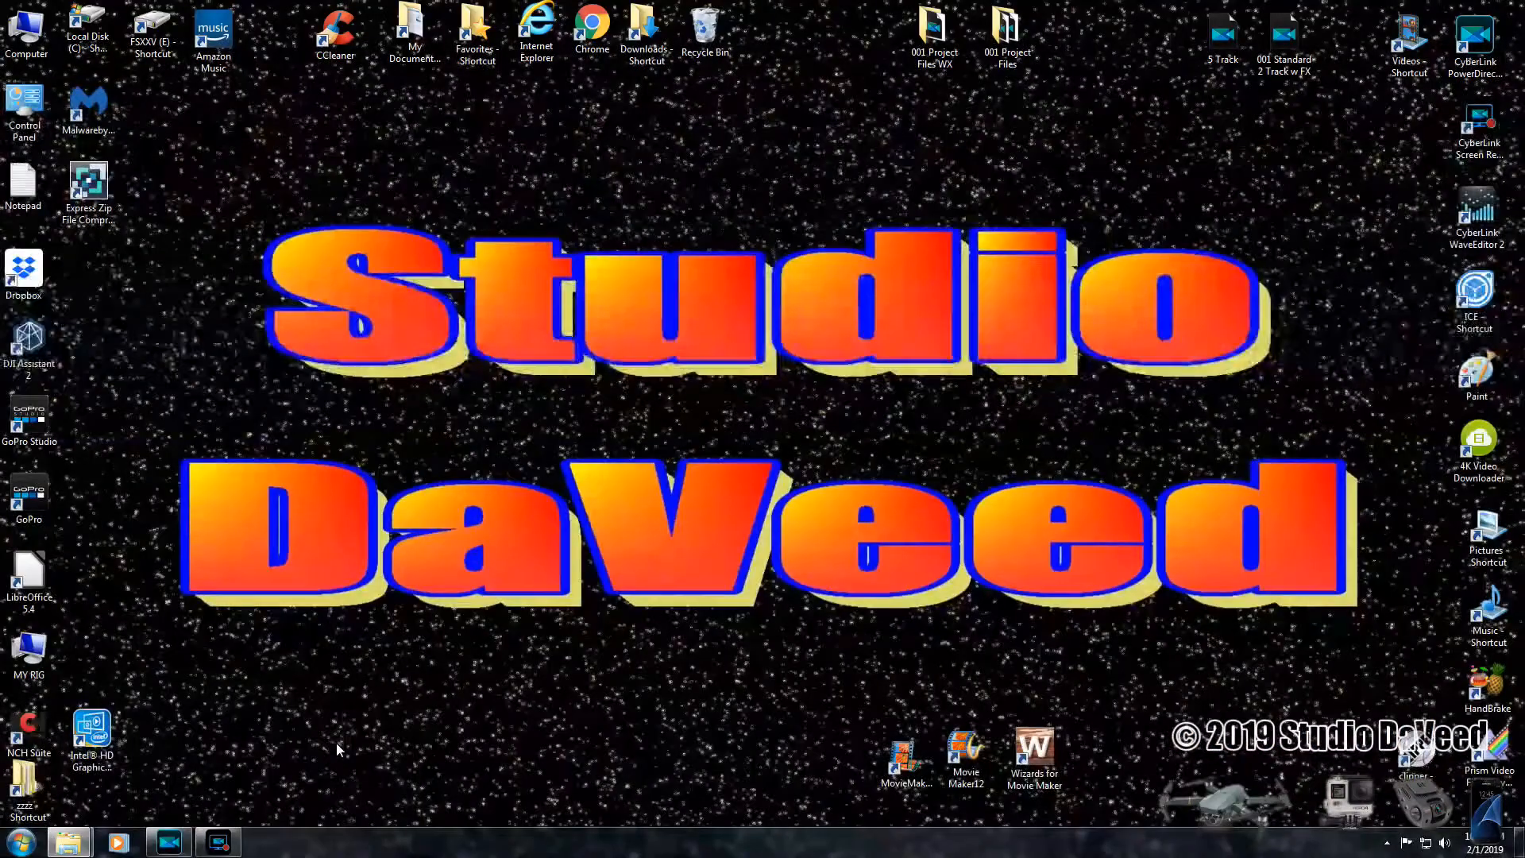